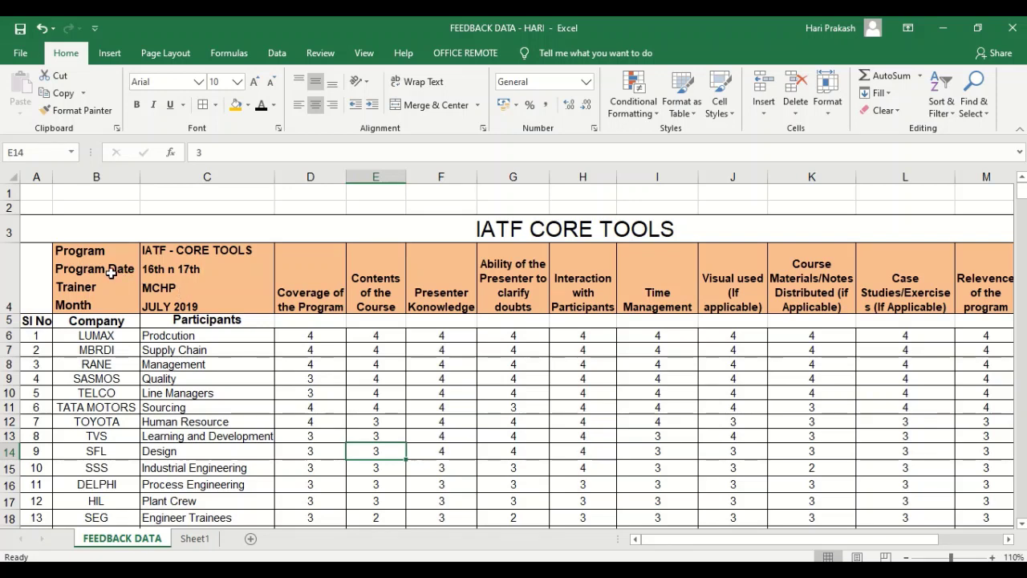
click(110, 273)
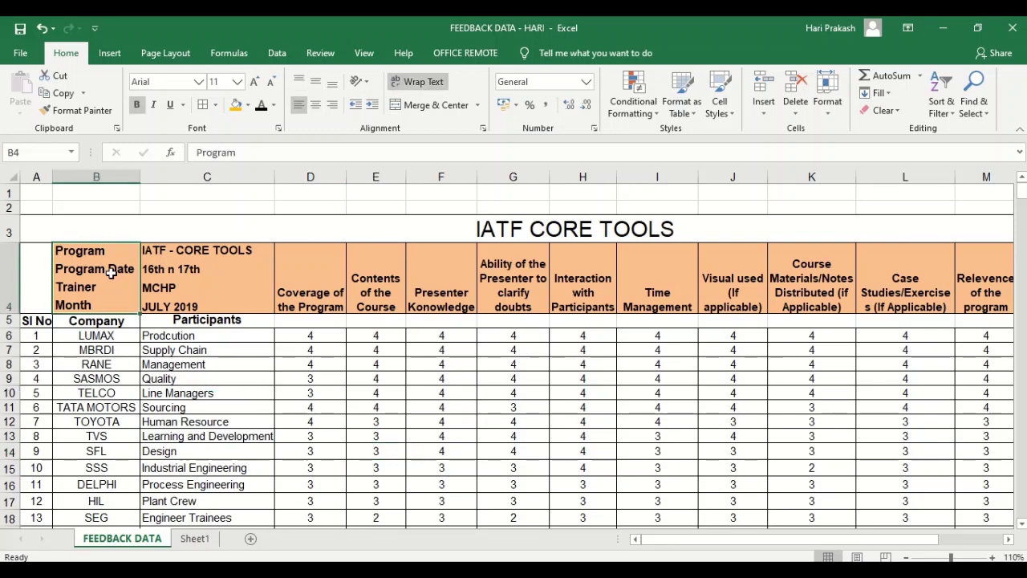
drag(112, 273, 196, 275)
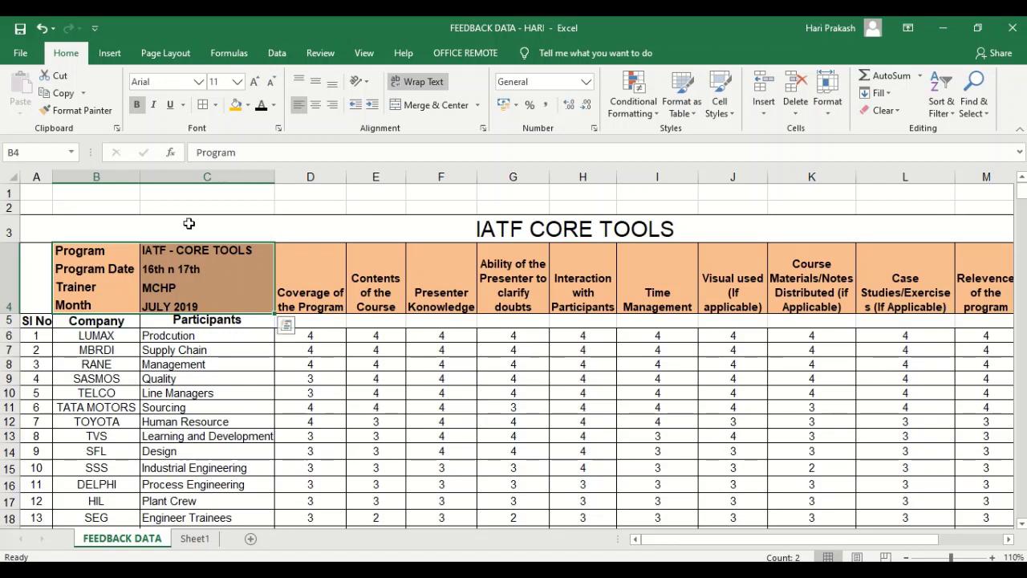
click(189, 223)
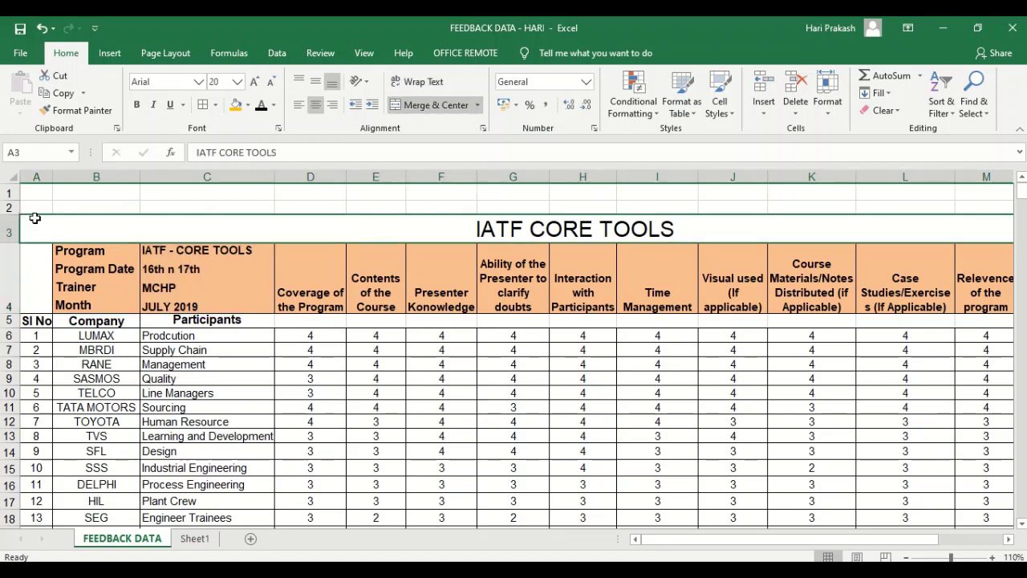
Step: Insert seven blank rows above the IATF CORE TOOLS title row, starting at row 2
click(7, 208)
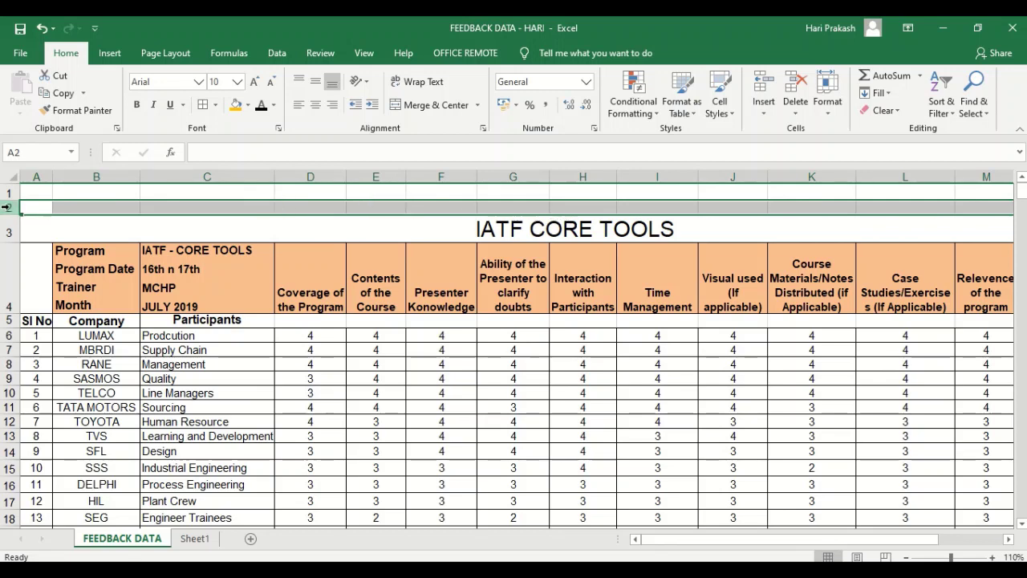
click(764, 84)
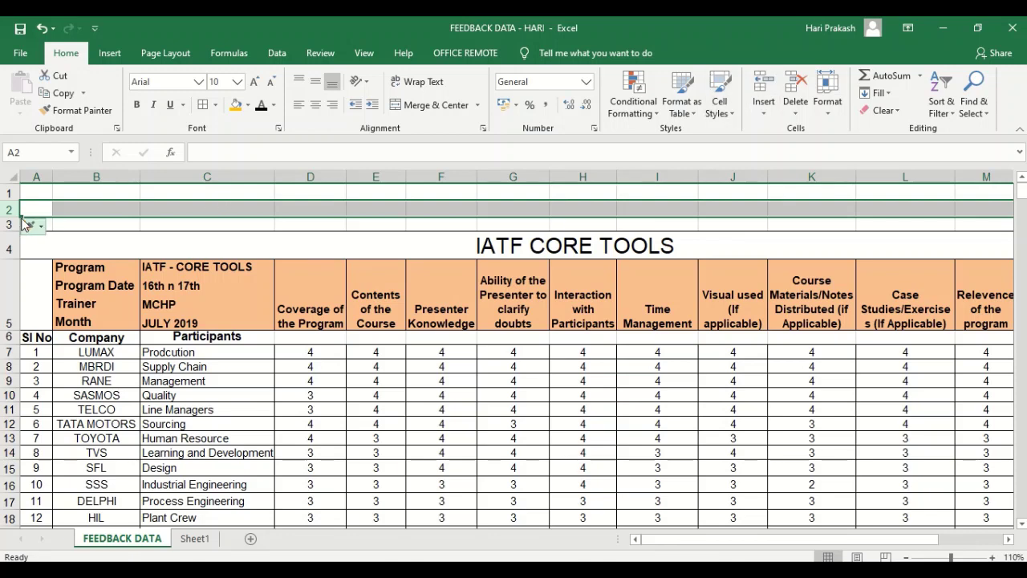
drag(6, 209, 6, 224)
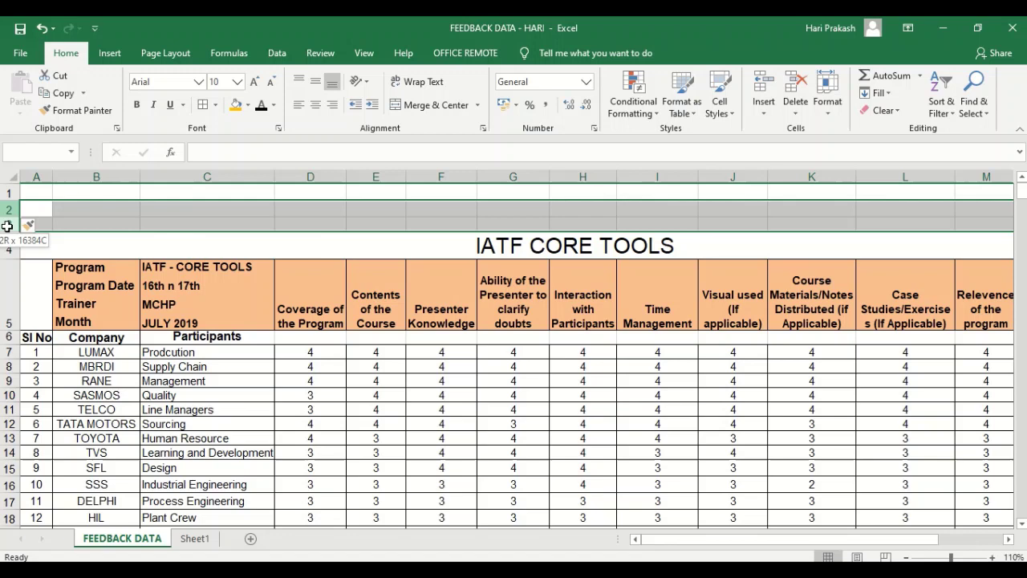
click(763, 84)
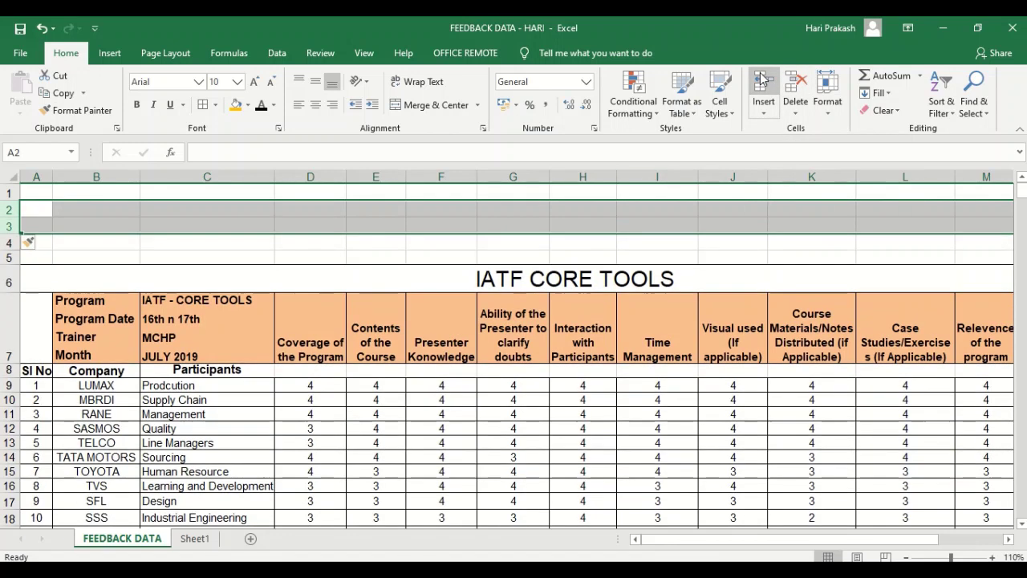
click(762, 80)
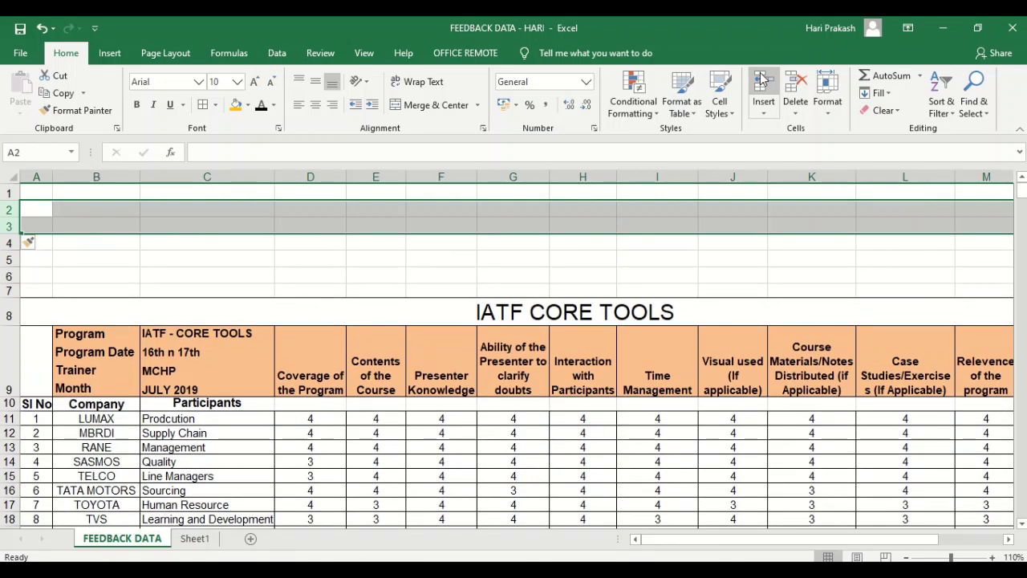
click(763, 80)
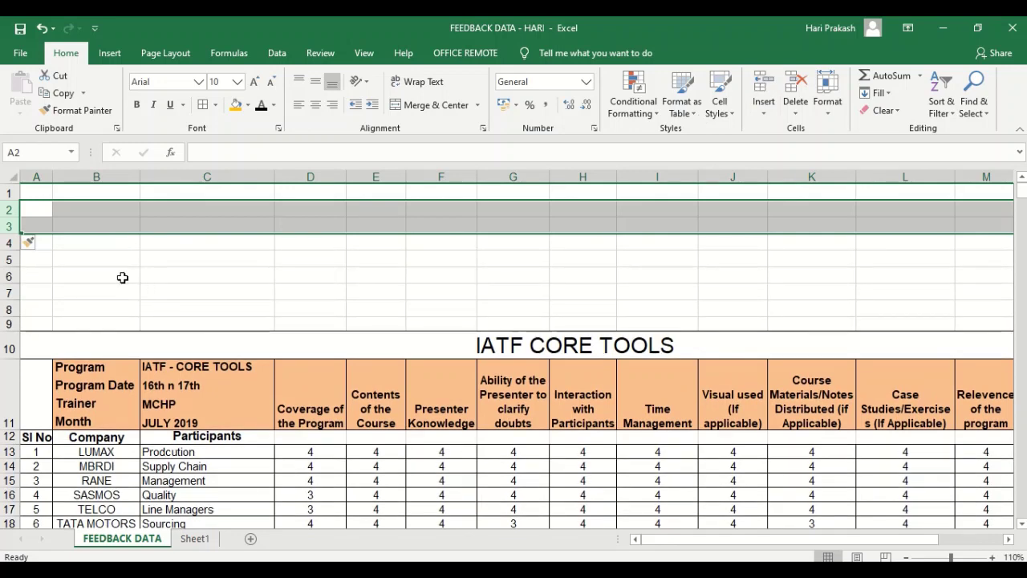
click(116, 275)
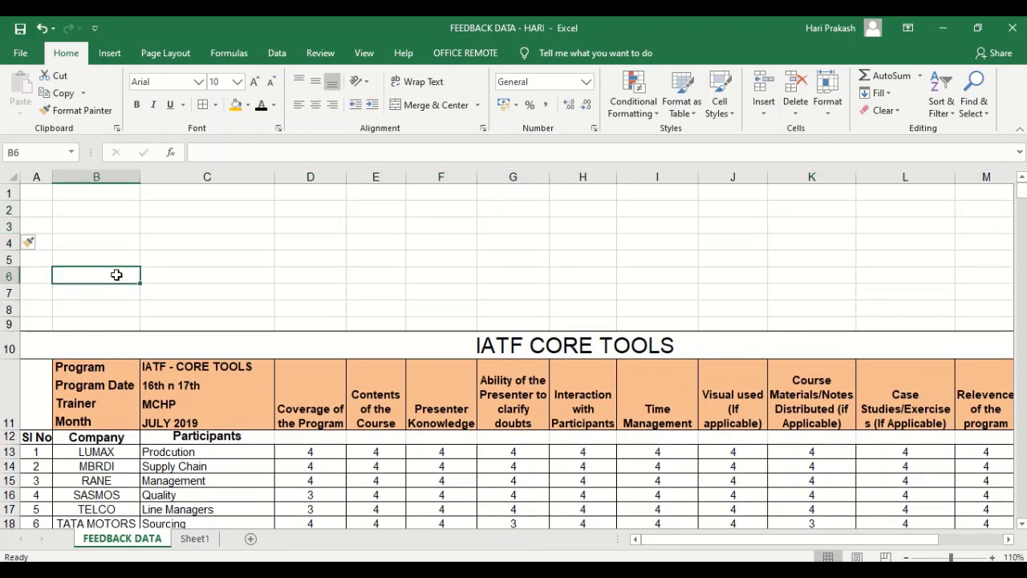
Step: Try to move the program details from B11:C11 to B3:C3 by cutting and pasting them
click(103, 381)
click(217, 380)
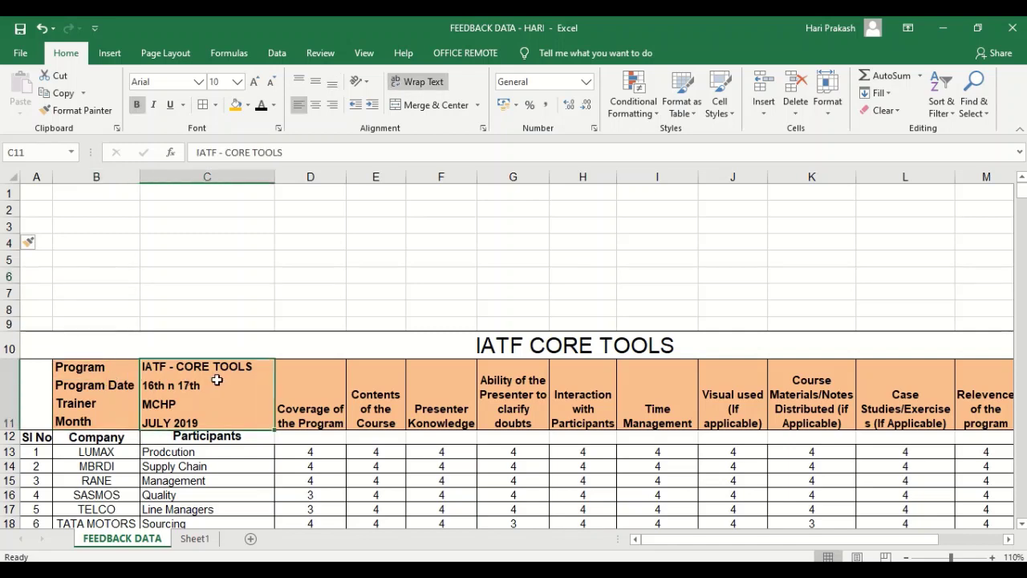
click(87, 386)
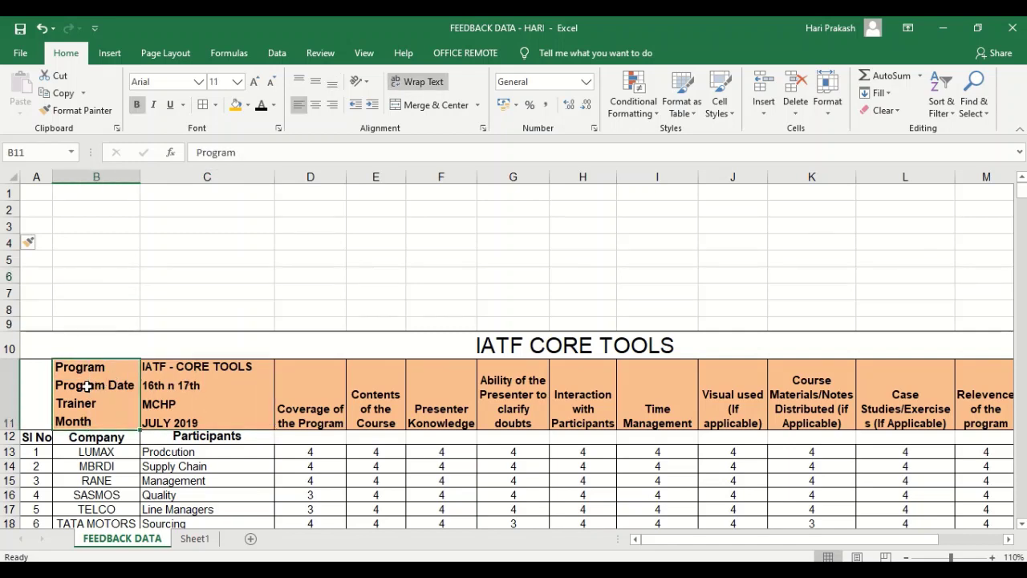
key(shift+Right)
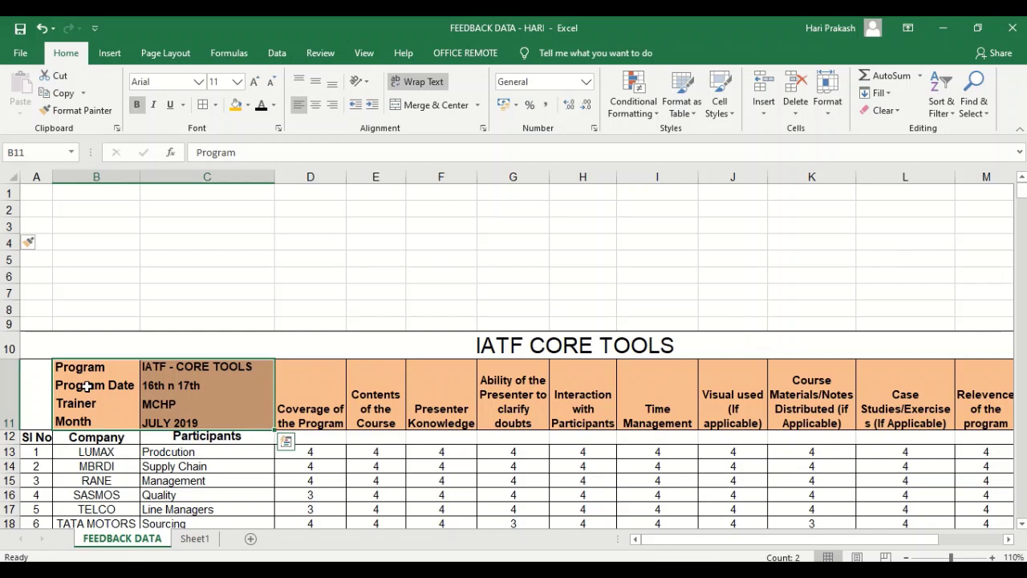
click(62, 77)
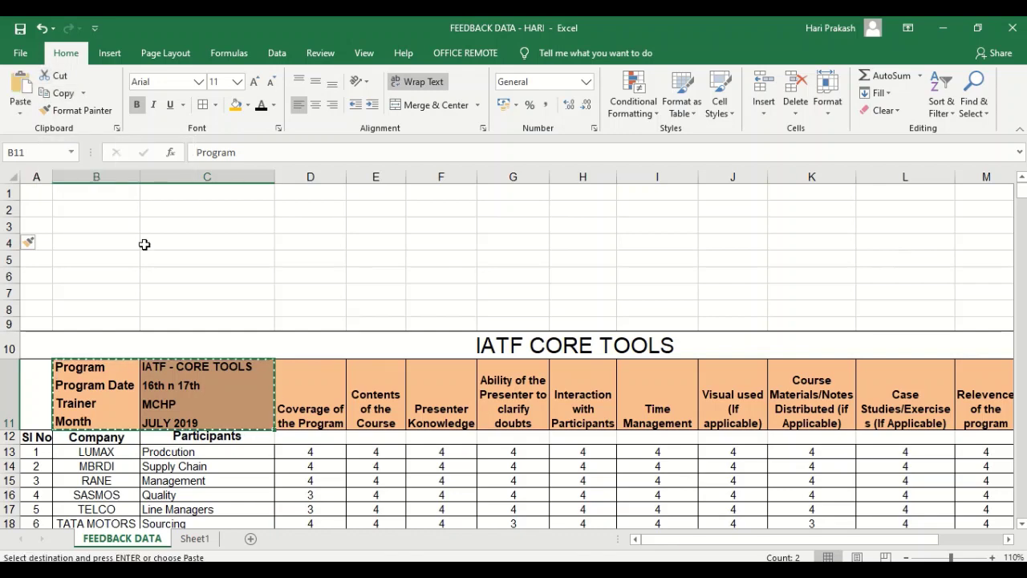
click(104, 227)
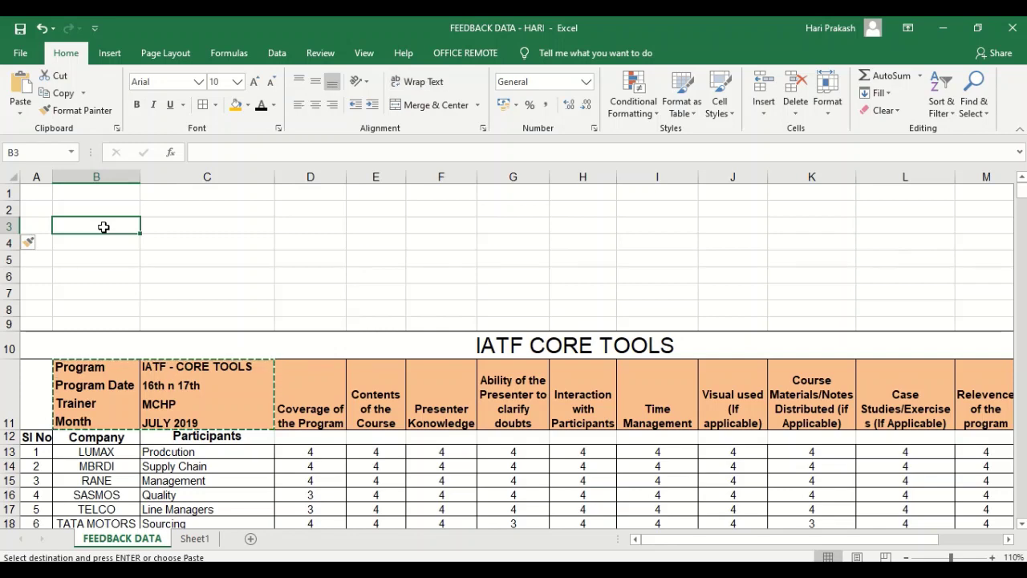
click(21, 114)
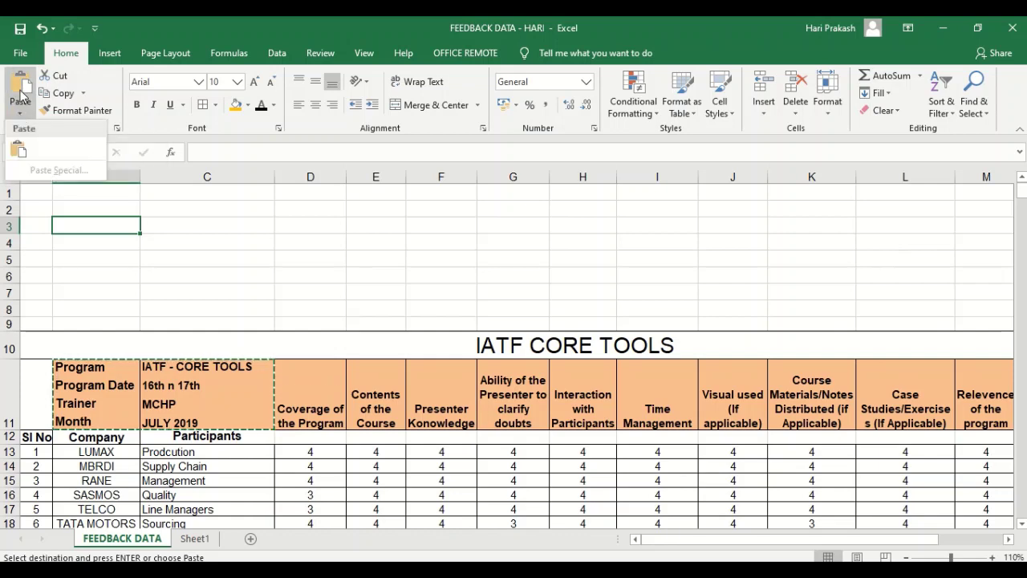
click(21, 95)
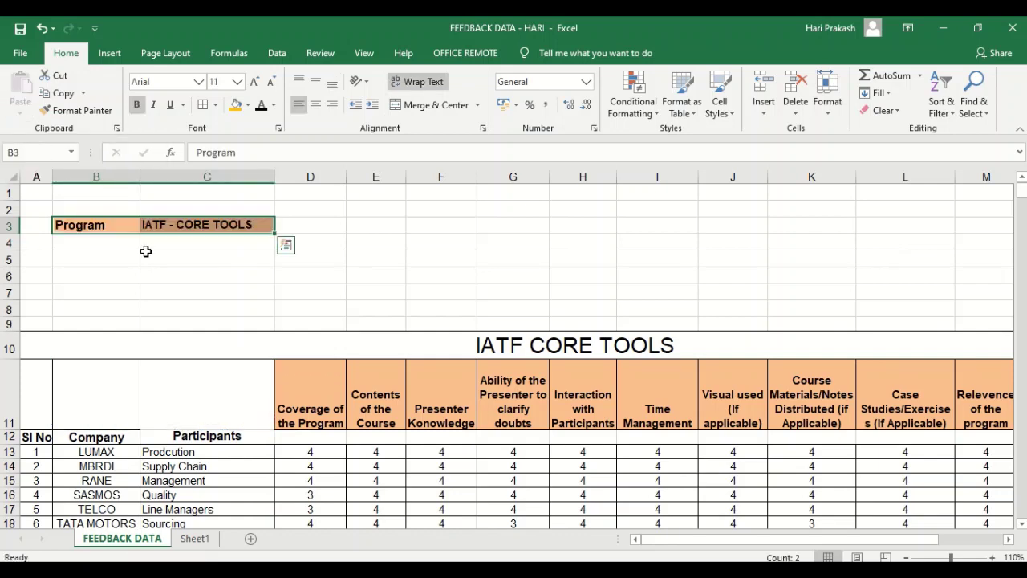
Step: Check the vacated cells B11:C11 and undo the move of the program details
click(103, 391)
drag(103, 391, 202, 404)
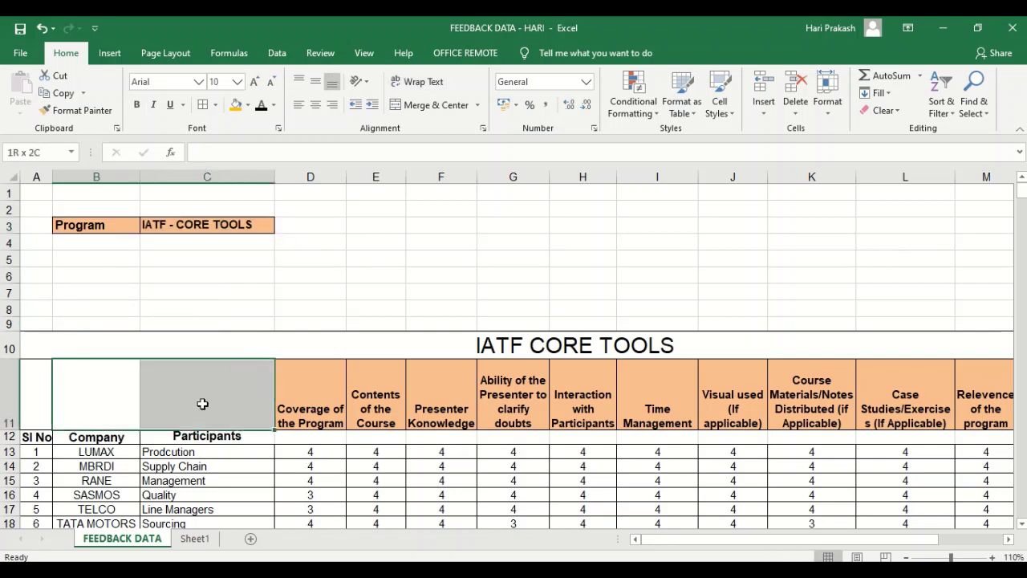
drag(79, 227, 195, 225)
key(ctrl+v)
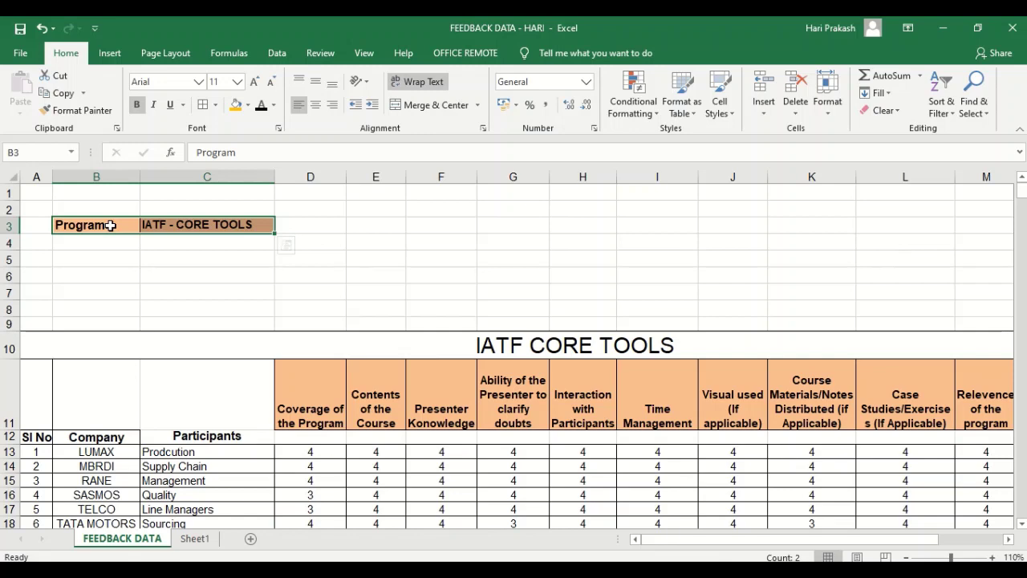
click(43, 29)
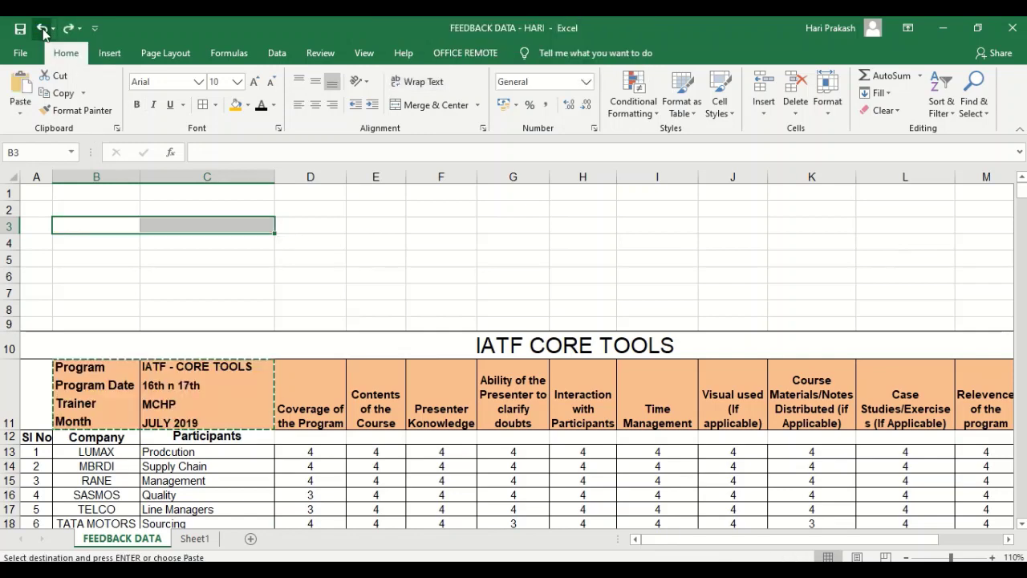
Step: Copy the program details in B11:C11 and paste them into B3:C3
click(110, 407)
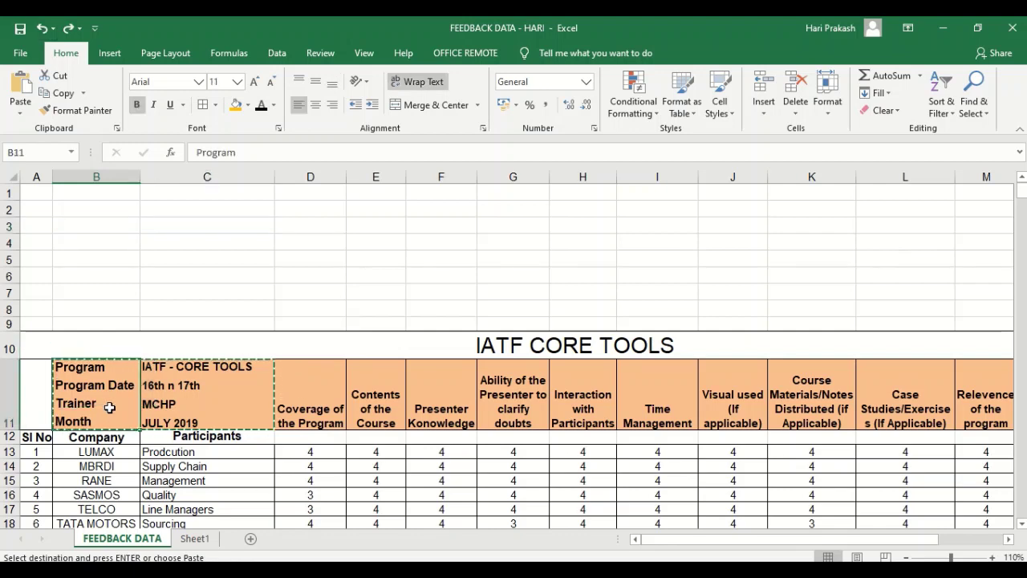
key(ctrl+v)
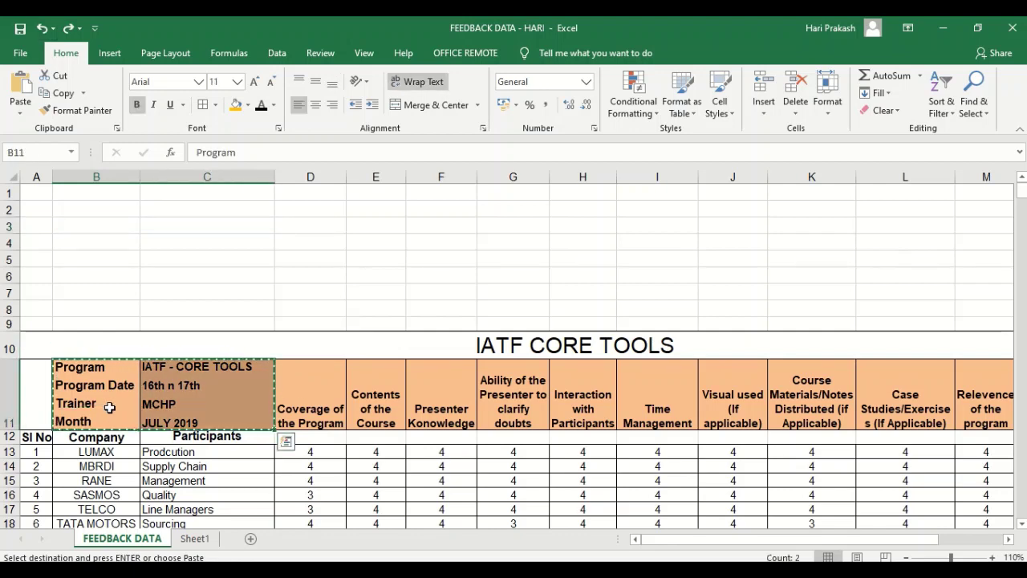
click(84, 95)
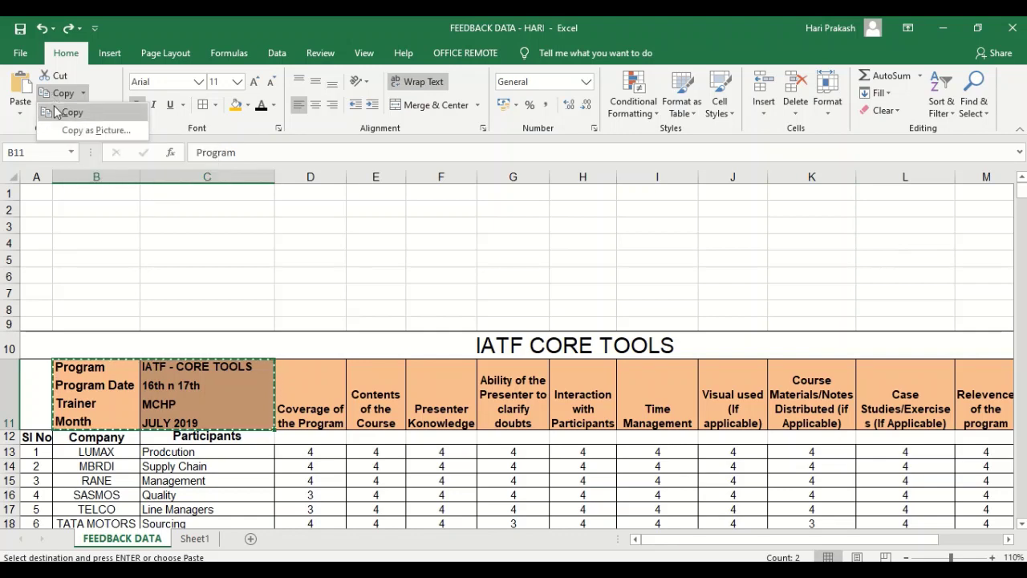
click(53, 97)
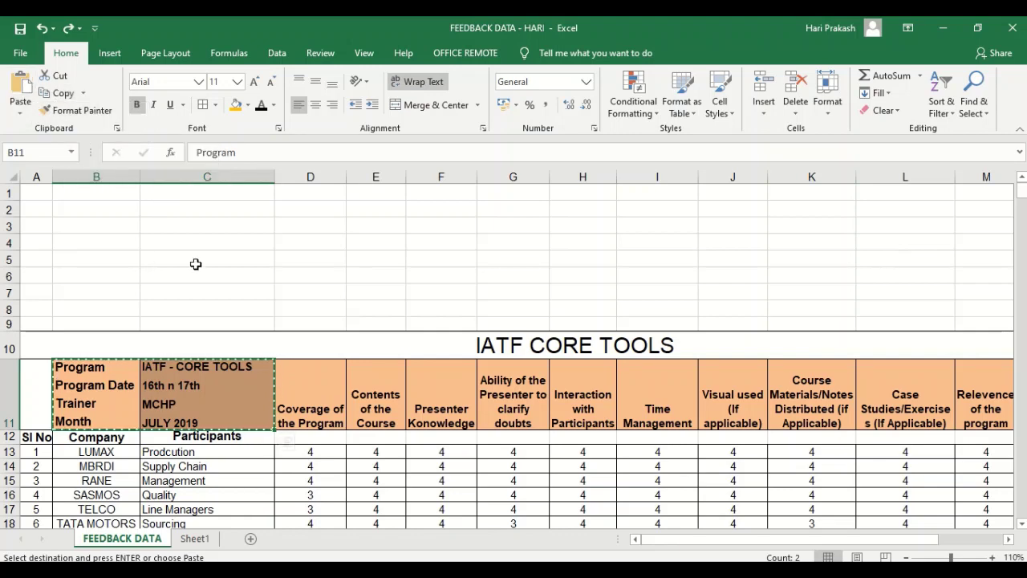
click(72, 229)
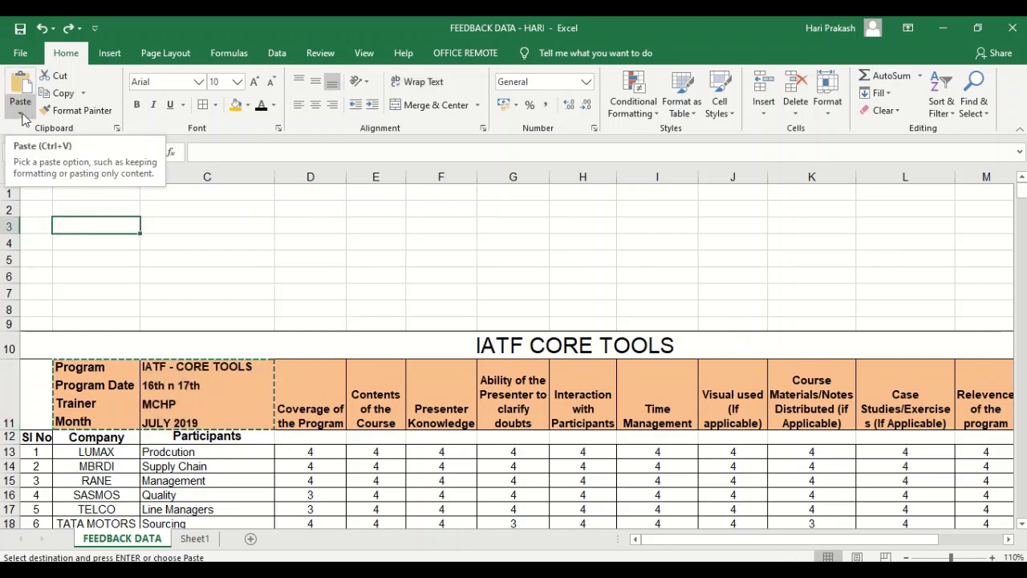
click(22, 85)
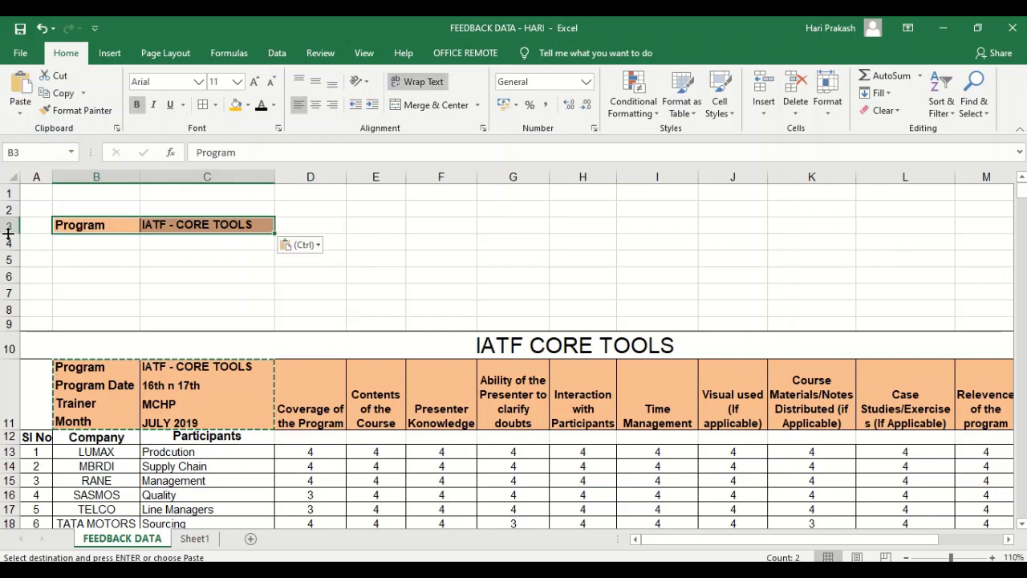
Step: Increase the height of row 3 to fit all four lines of the program details
drag(9, 233, 9, 287)
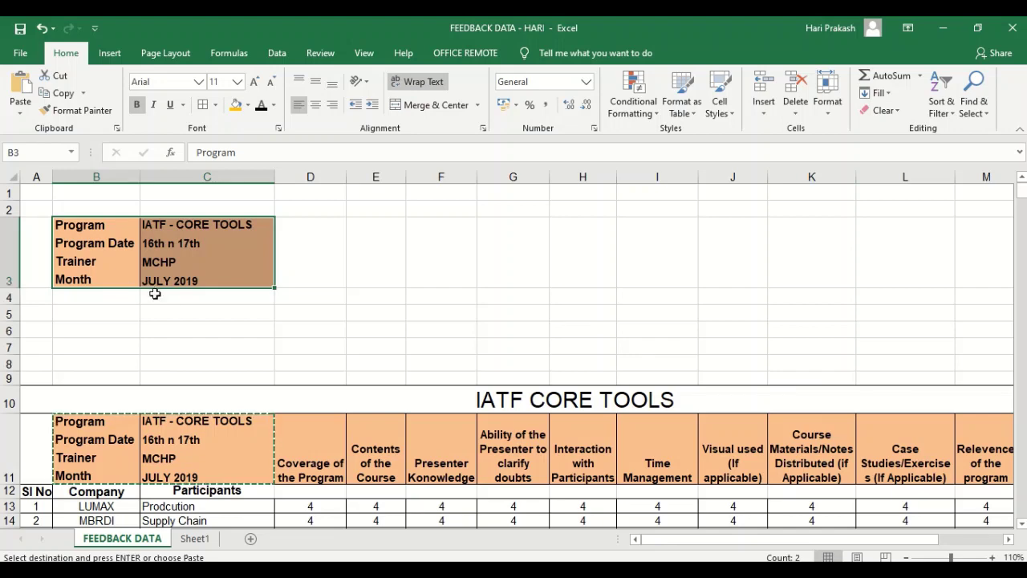
click(185, 310)
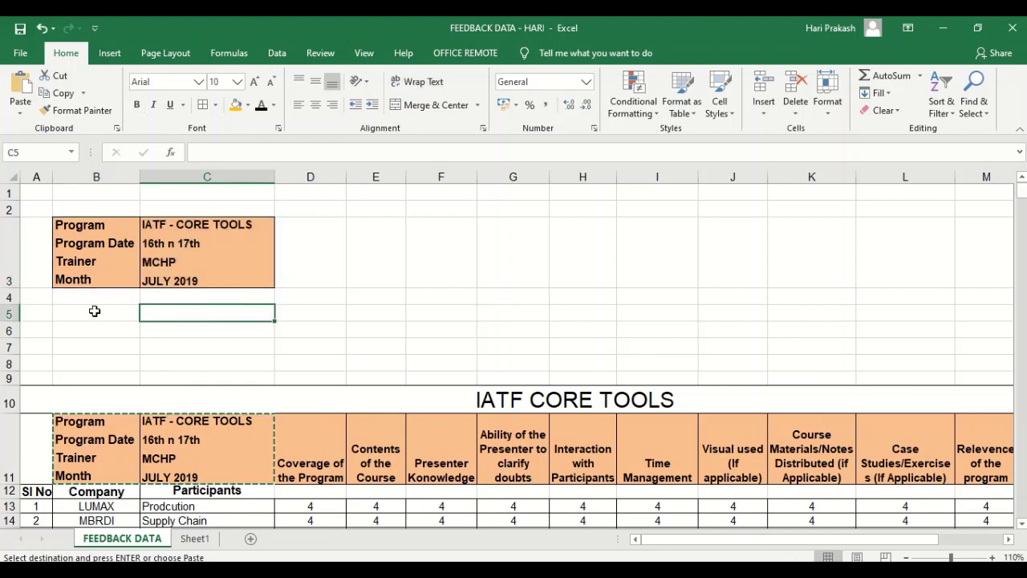
click(90, 311)
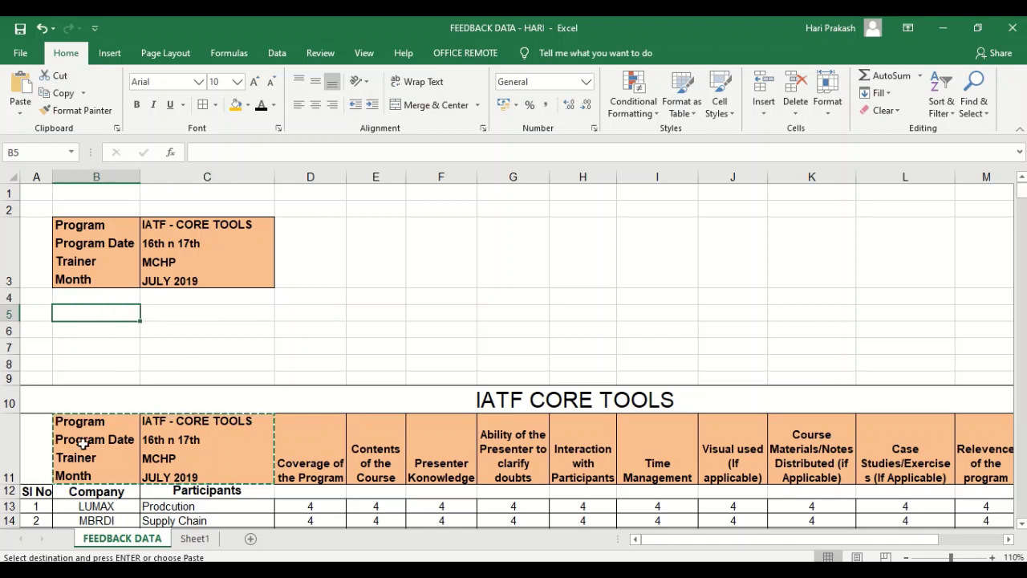
Step: Clear the original program details from header cells B11:C11, keeping the cell formatting
drag(83, 443, 192, 451)
key(ctrl+v)
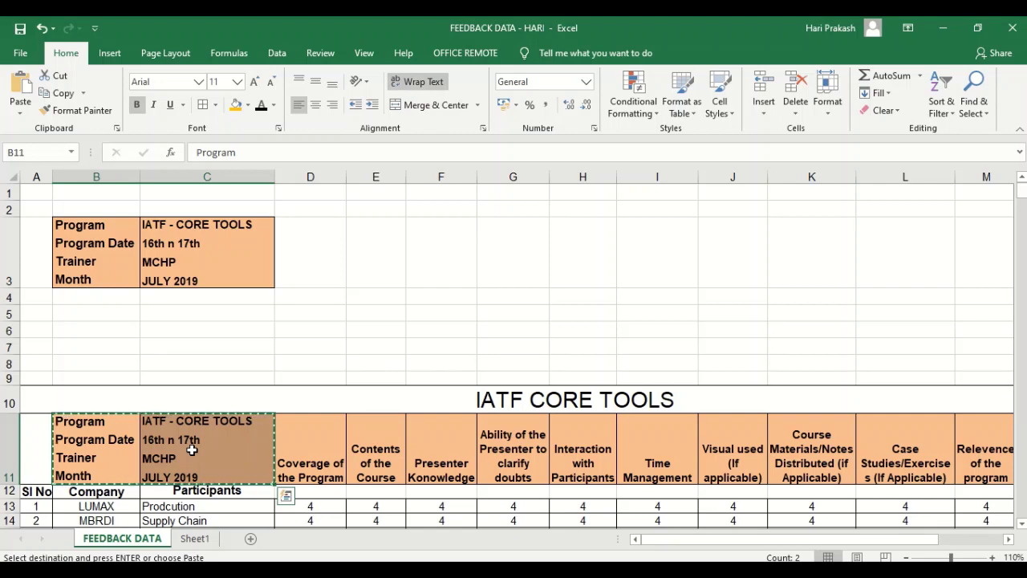
key(Delete)
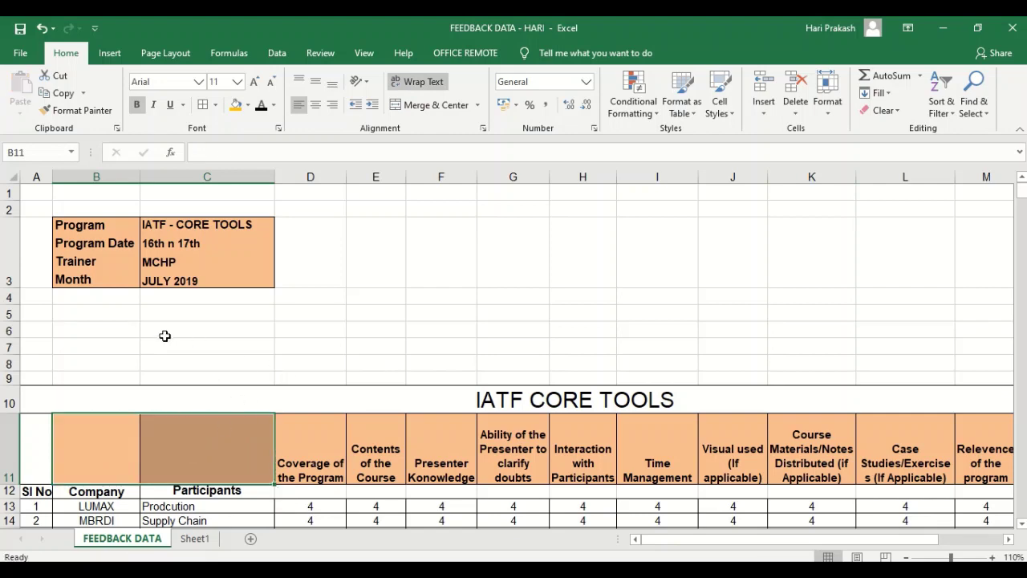
Step: Delete the surplus blank rows 5 to 8 between the program details and the IATF CORE TOOLS title
click(5, 313)
drag(6, 313, 8, 364)
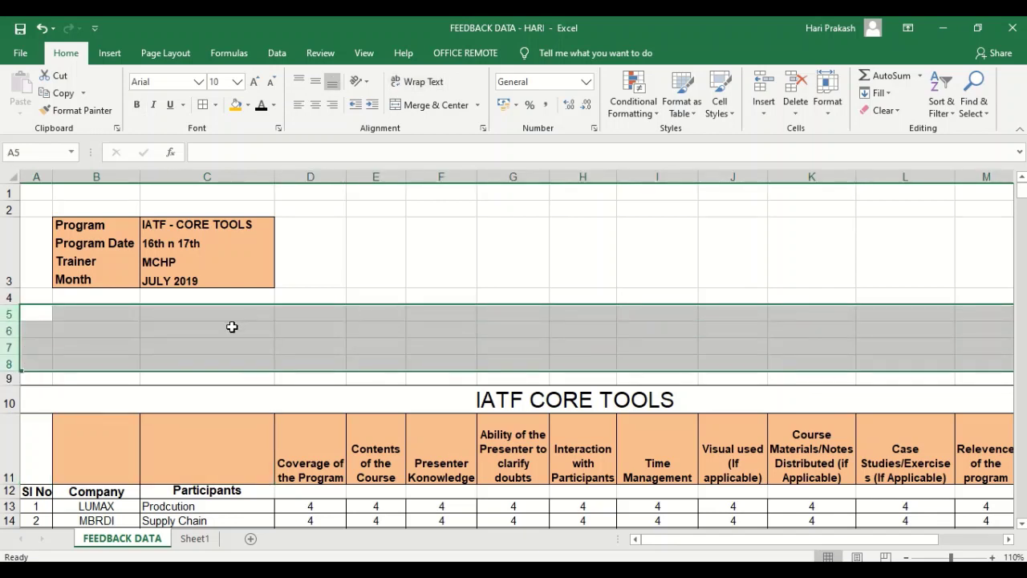
right_click(232, 326)
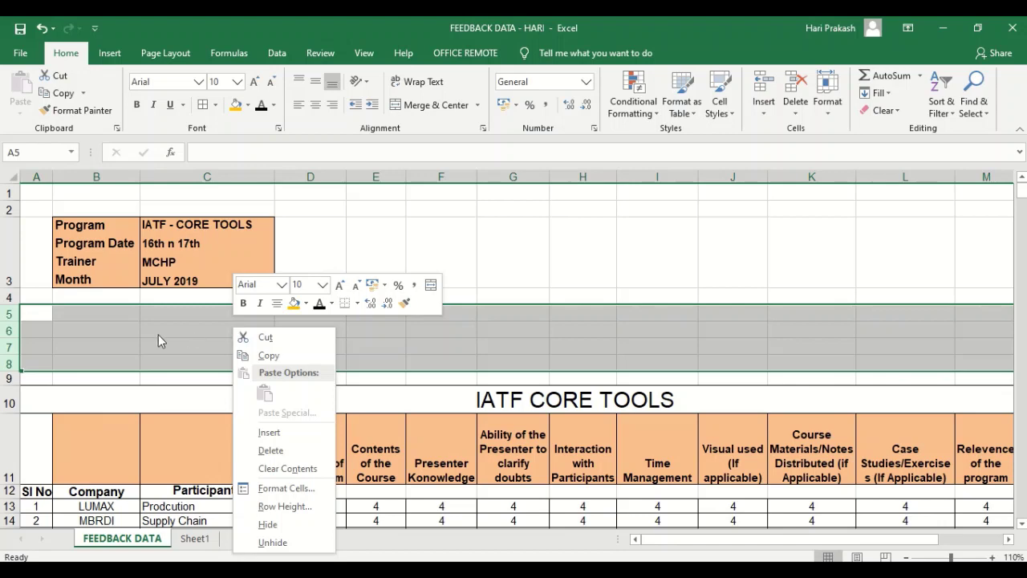
key(Escape)
drag(6, 313, 6, 363)
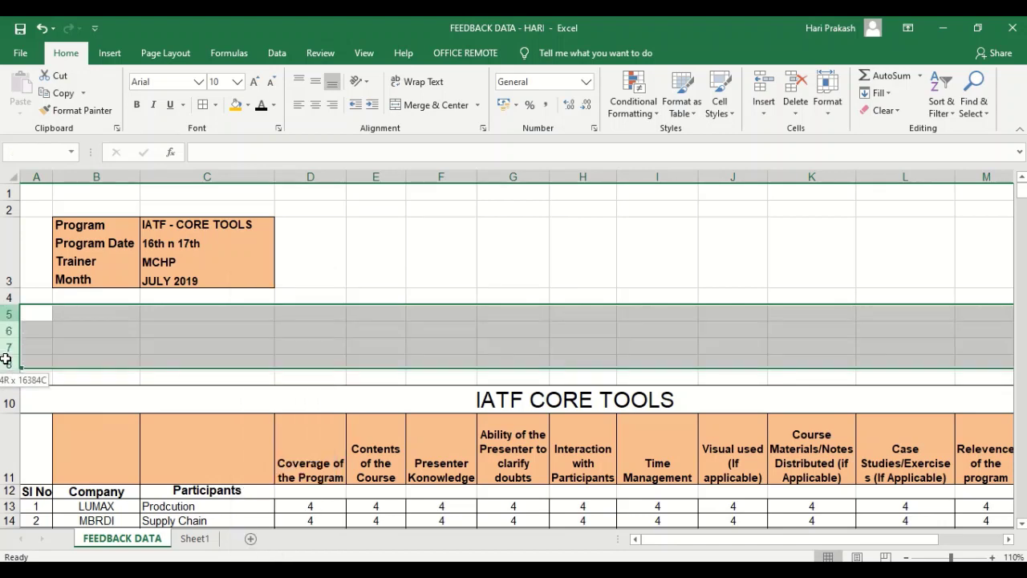
click(793, 81)
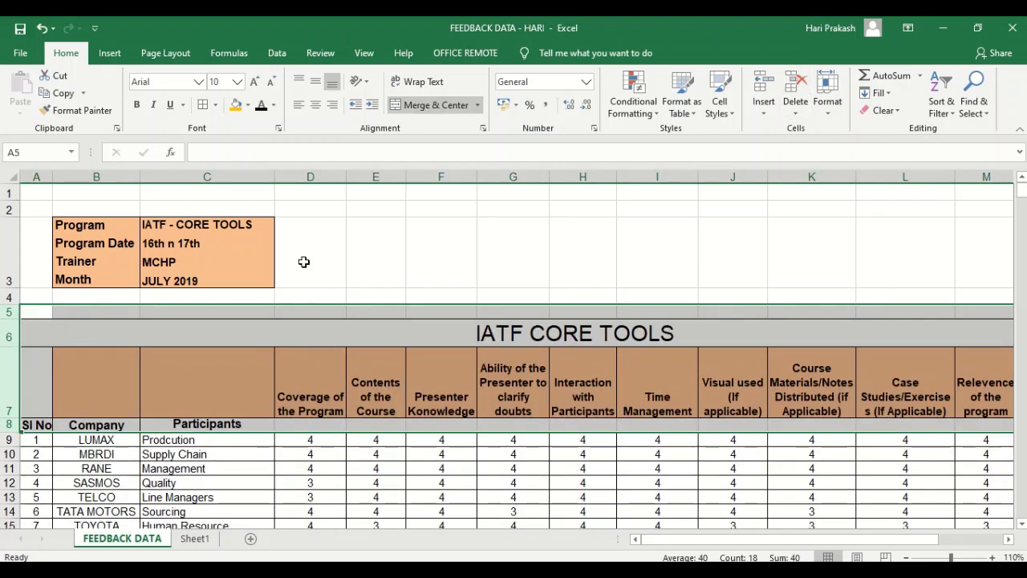
Step: Copy the program details in B3:C3 and try pasting them into the blank header cells B7:C7
click(201, 360)
click(100, 373)
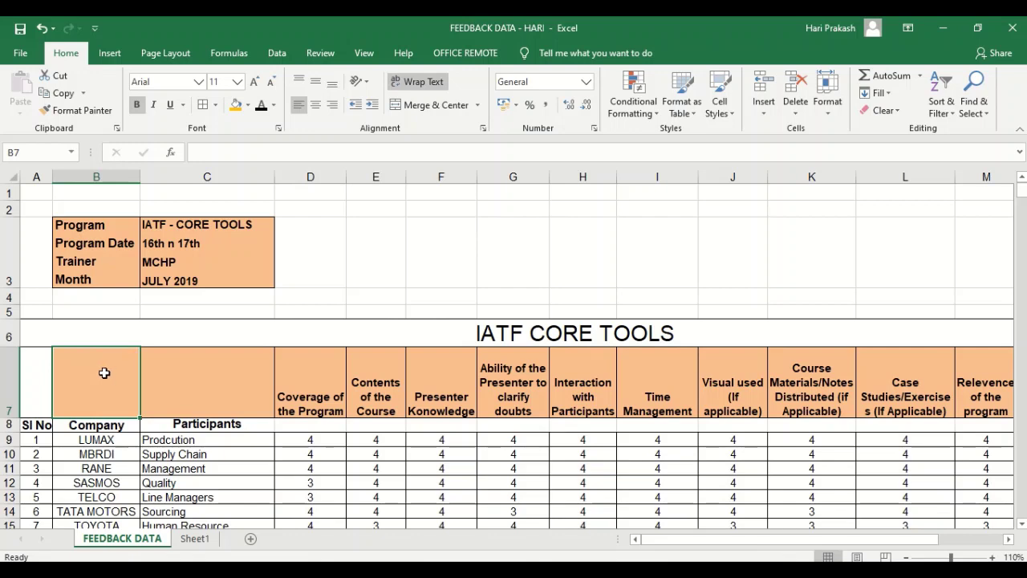
drag(103, 372, 214, 384)
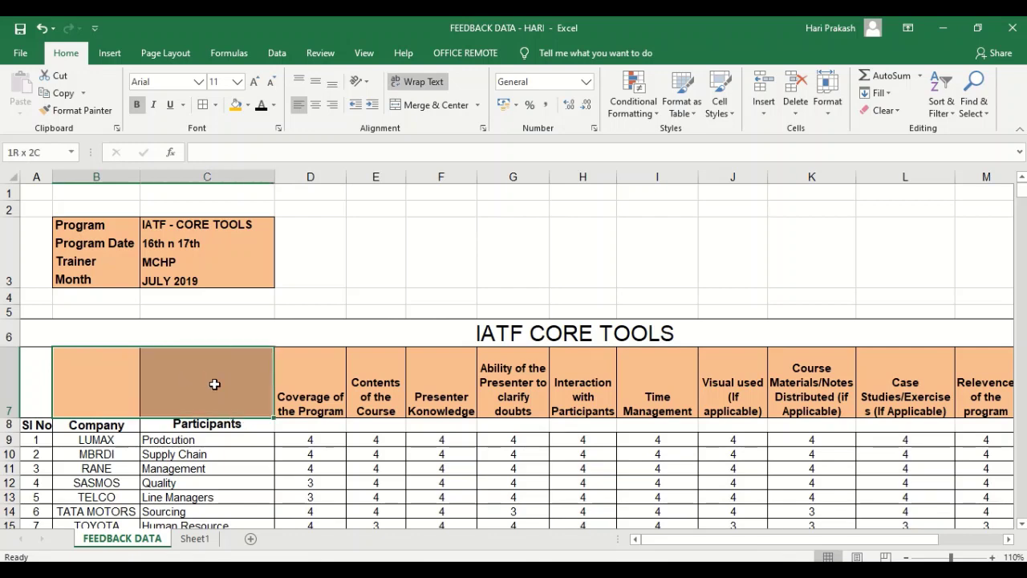
click(90, 245)
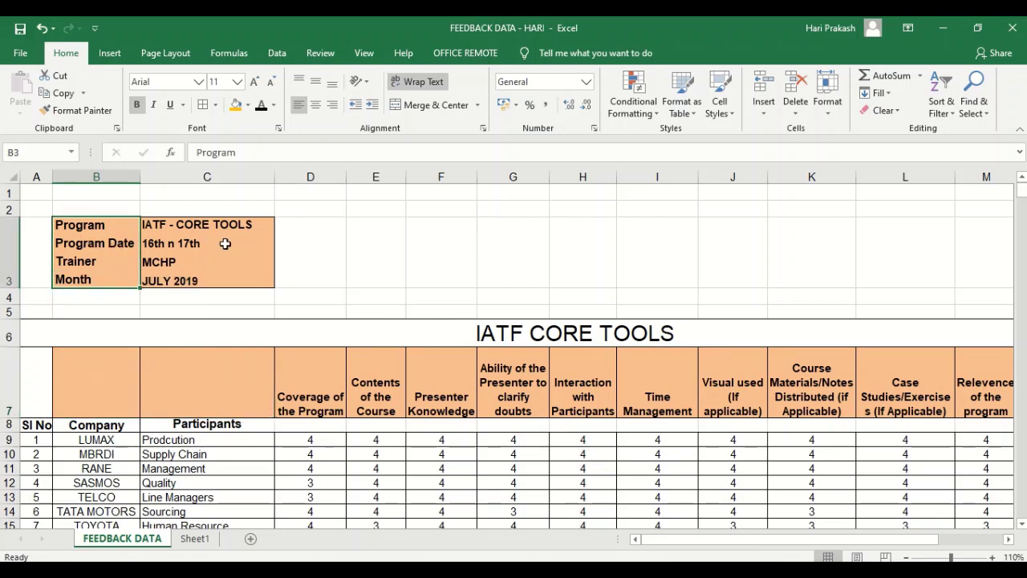
click(195, 245)
drag(195, 245, 107, 241)
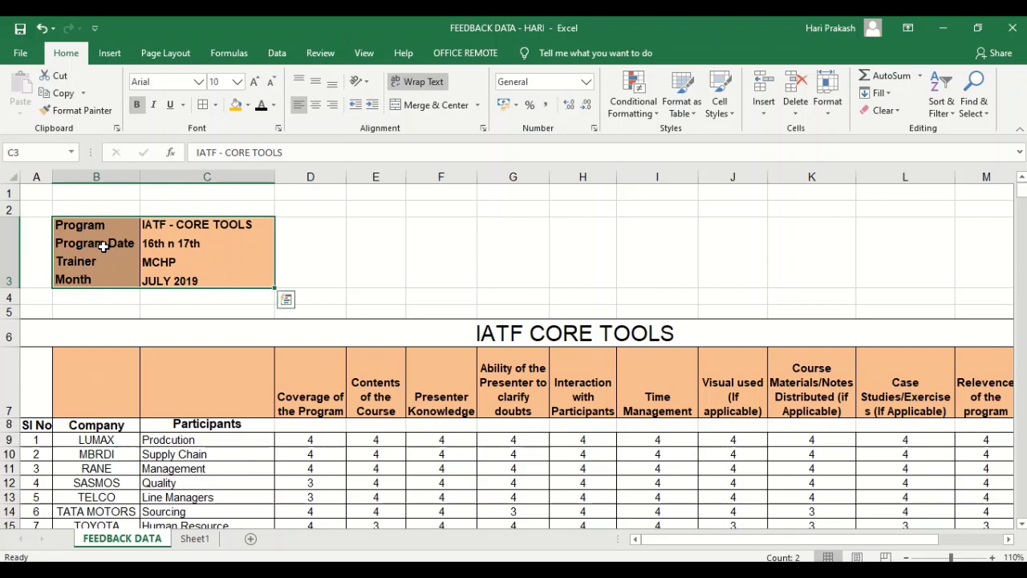
click(56, 93)
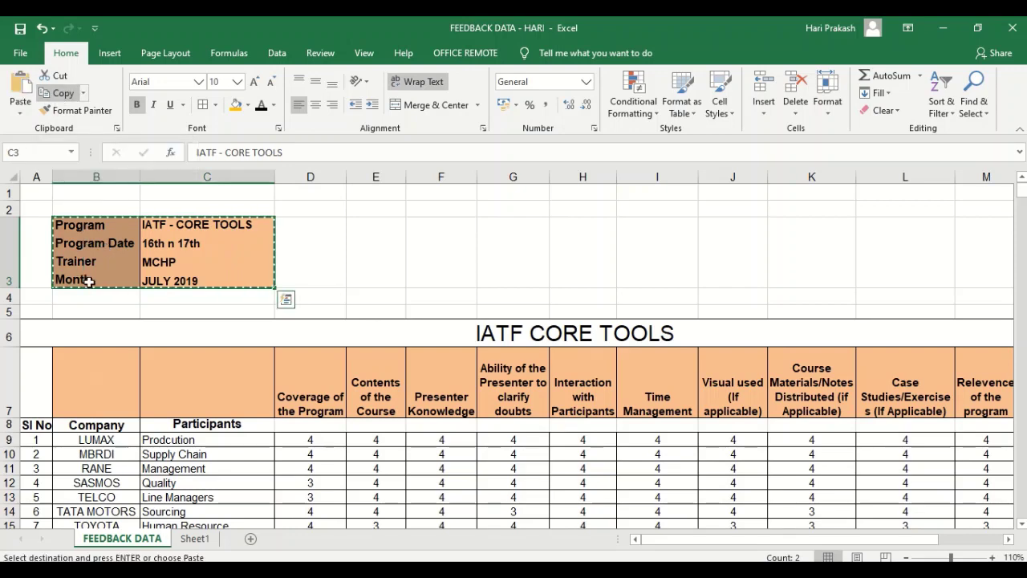
drag(91, 374, 156, 376)
click(21, 116)
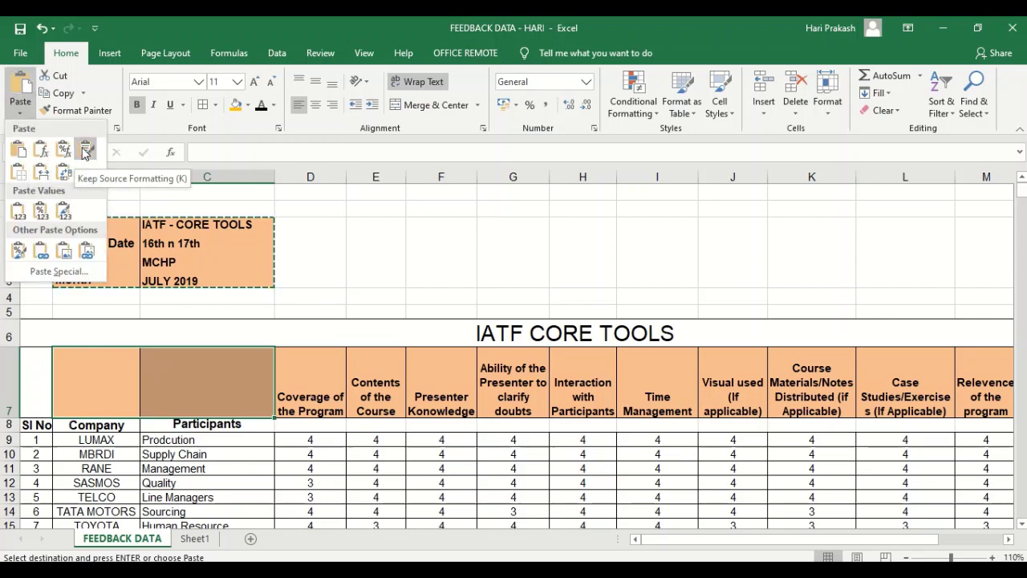
click(22, 153)
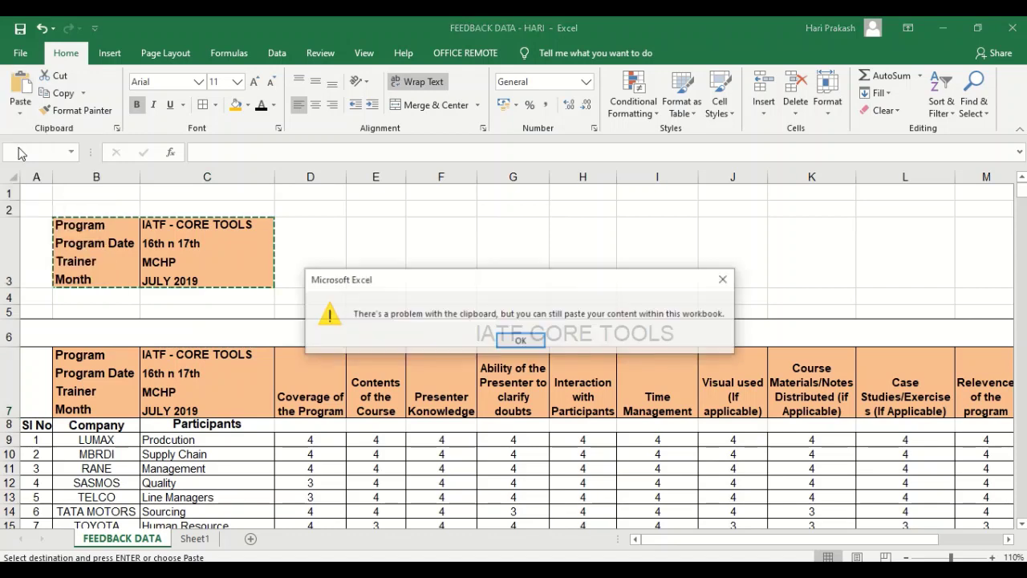
click(520, 341)
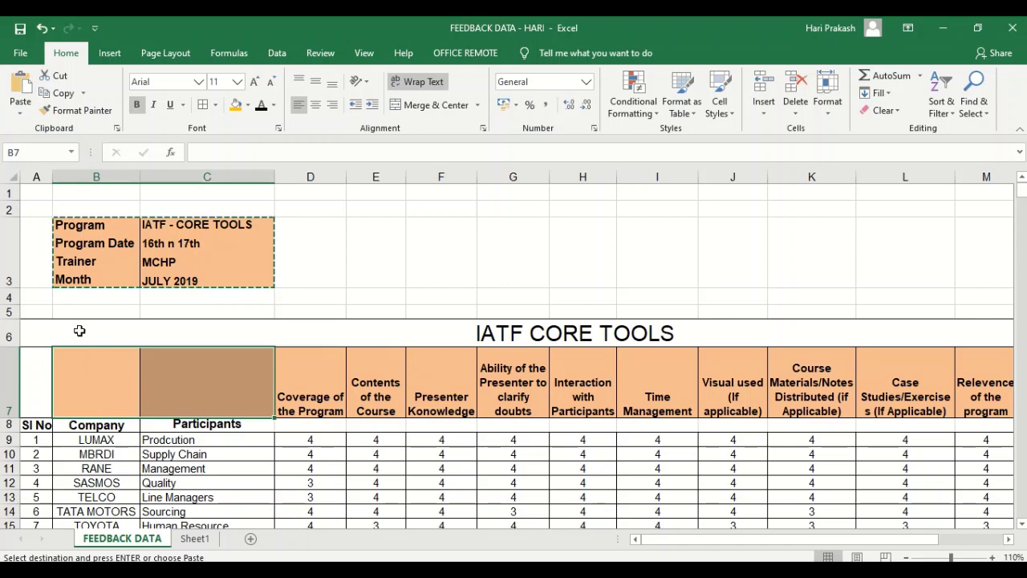
click(21, 117)
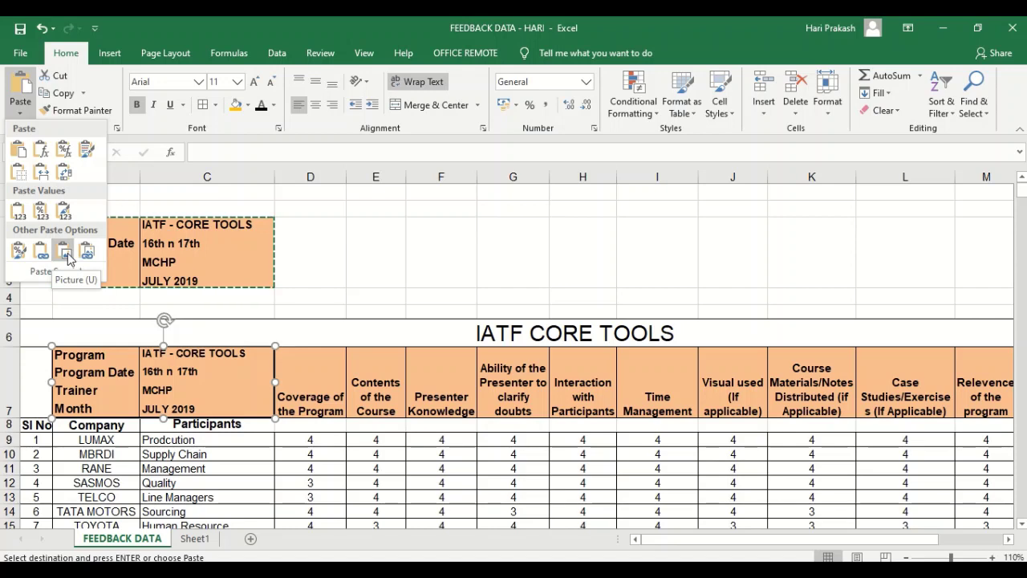
click(319, 261)
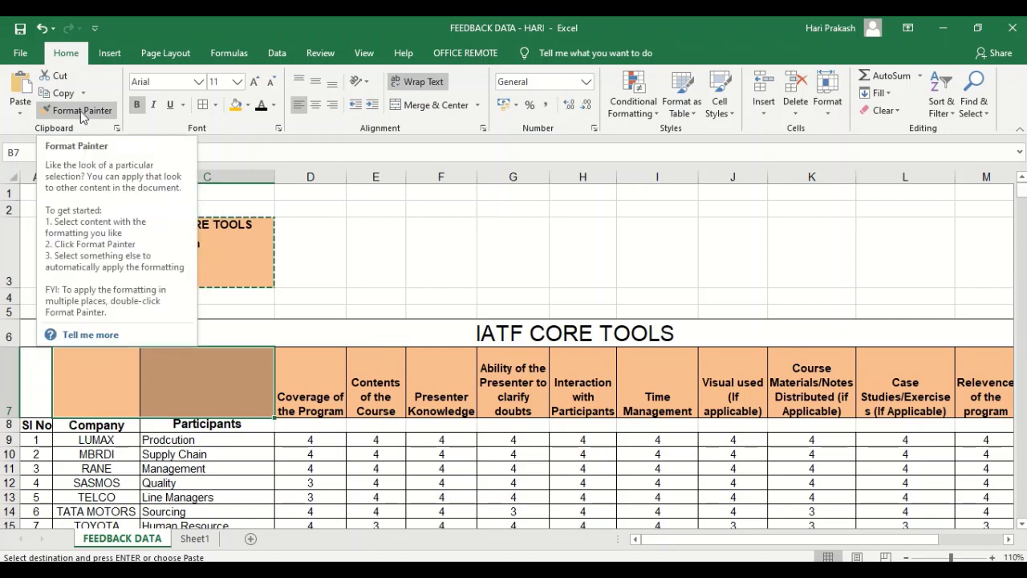
Step: Try a white fill on the blank header cells B7:C7 and undo it
click(103, 396)
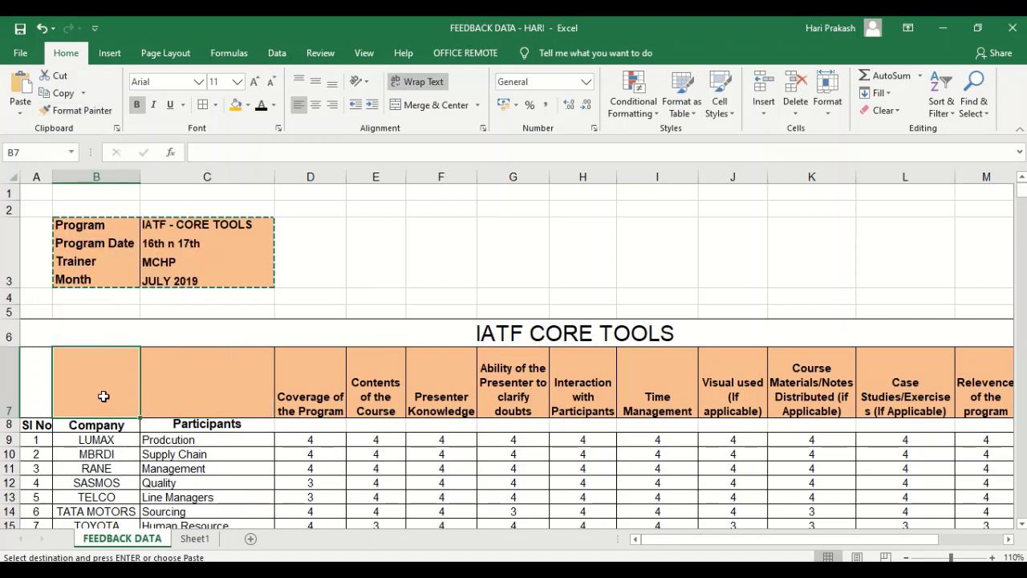
drag(215, 382, 122, 380)
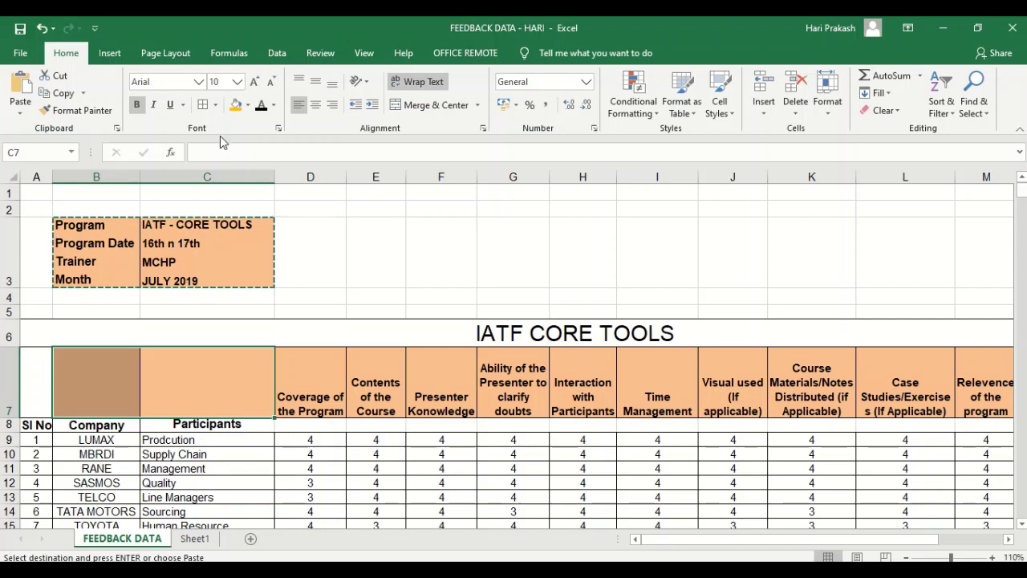
click(249, 105)
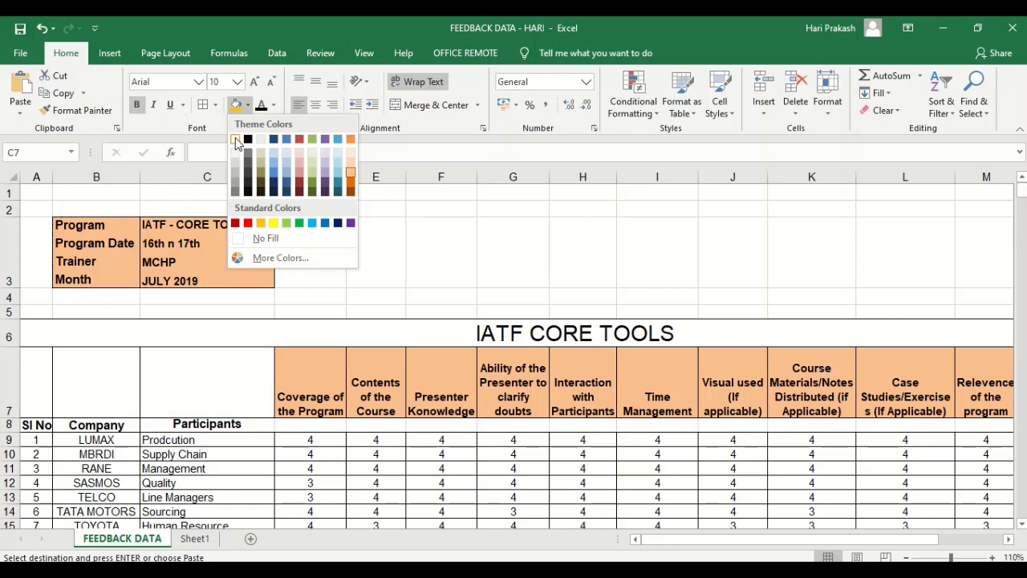
click(236, 140)
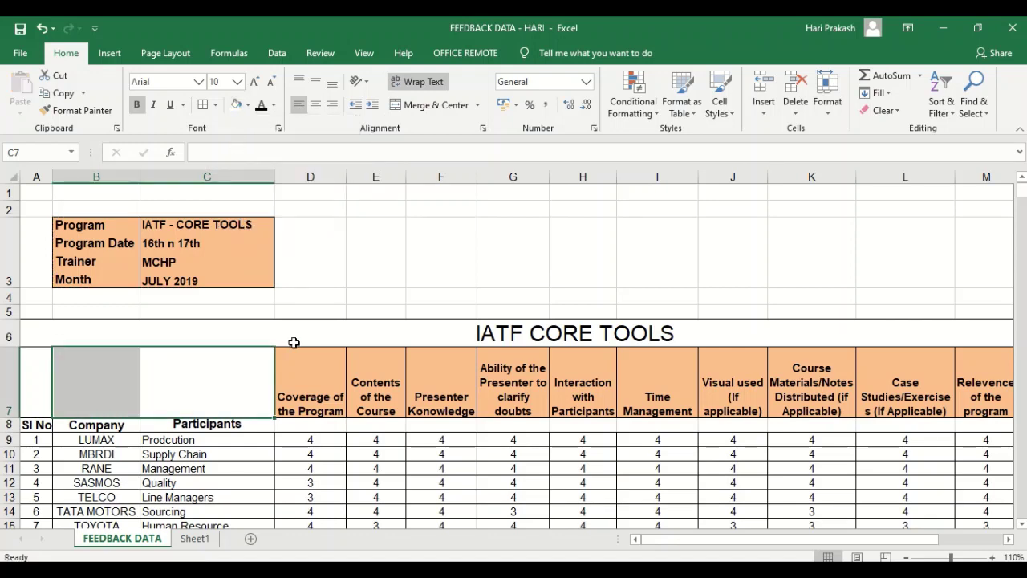
click(341, 284)
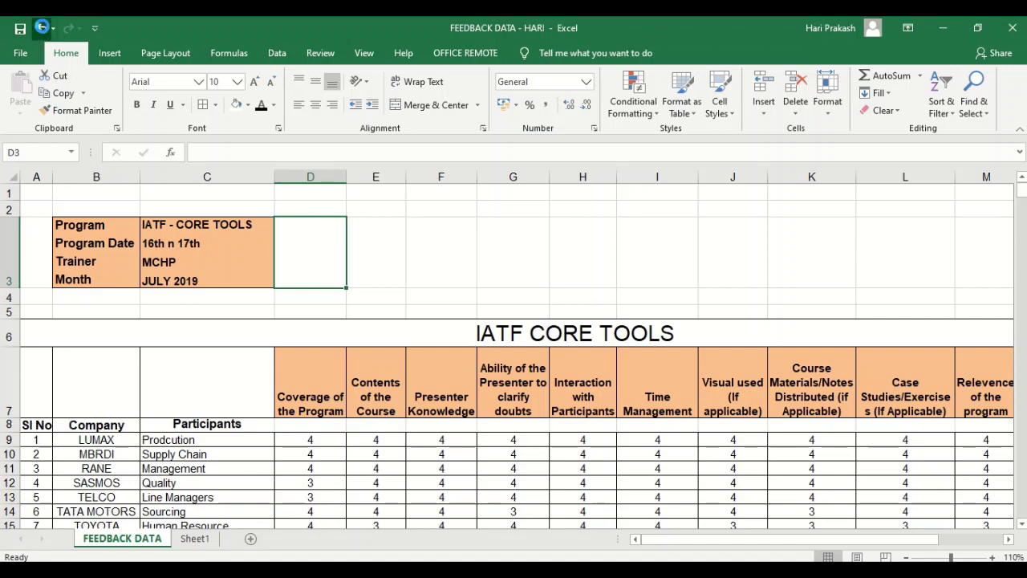
click(44, 29)
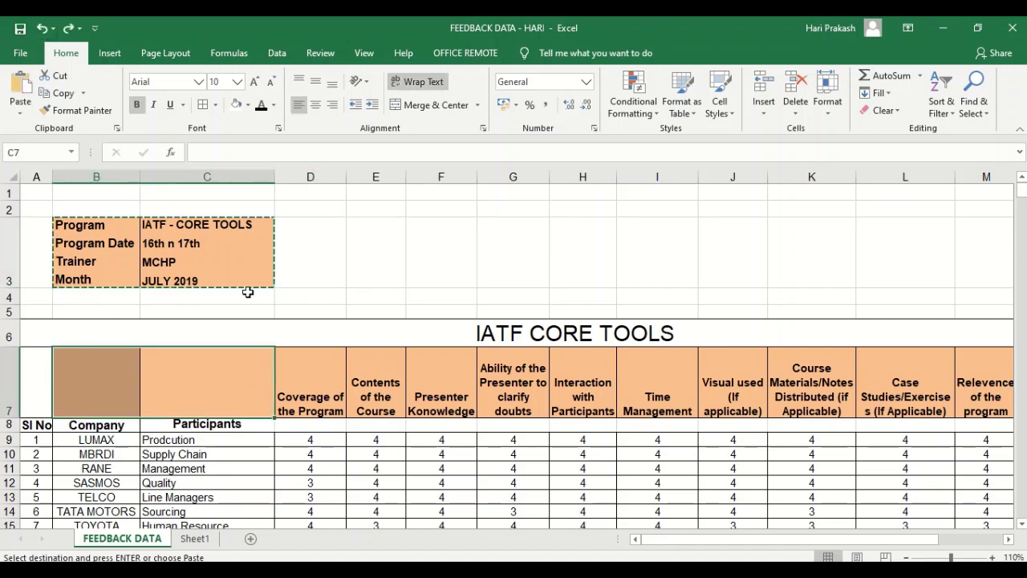
Step: Apply the plain formatting of empty cell E4 to header cells B7:C7 with Format Painter
click(369, 290)
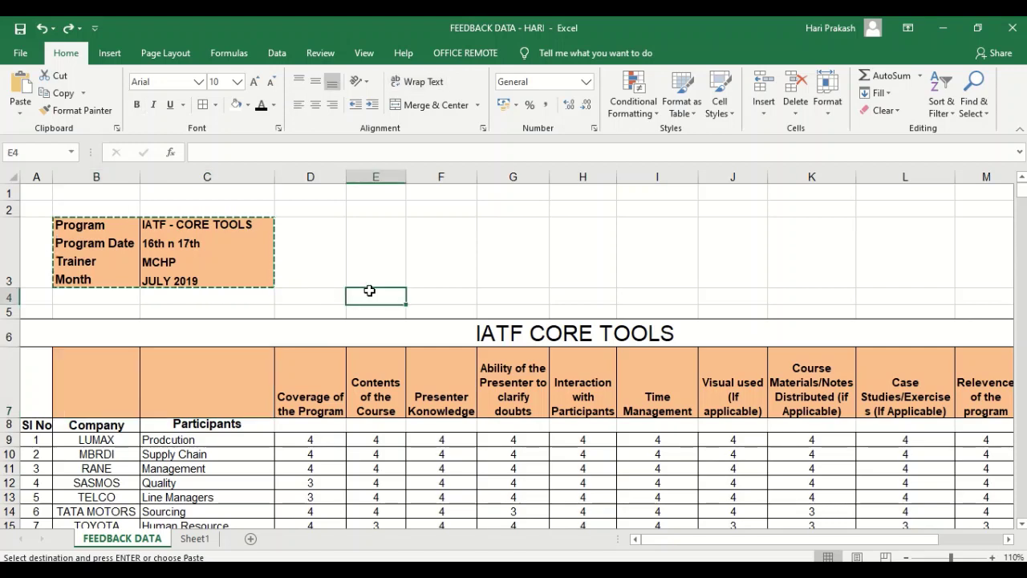
click(77, 114)
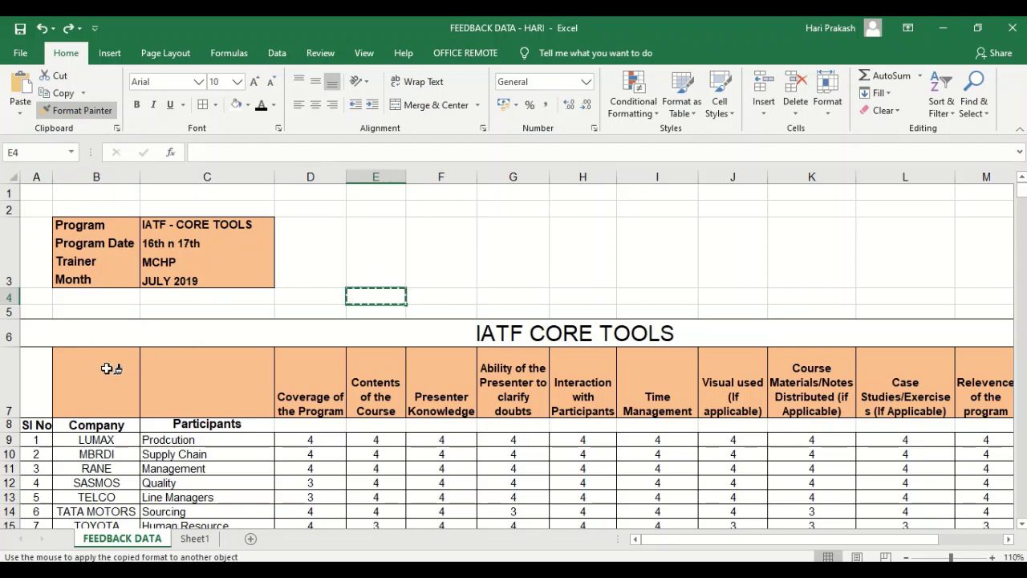
drag(107, 369, 193, 366)
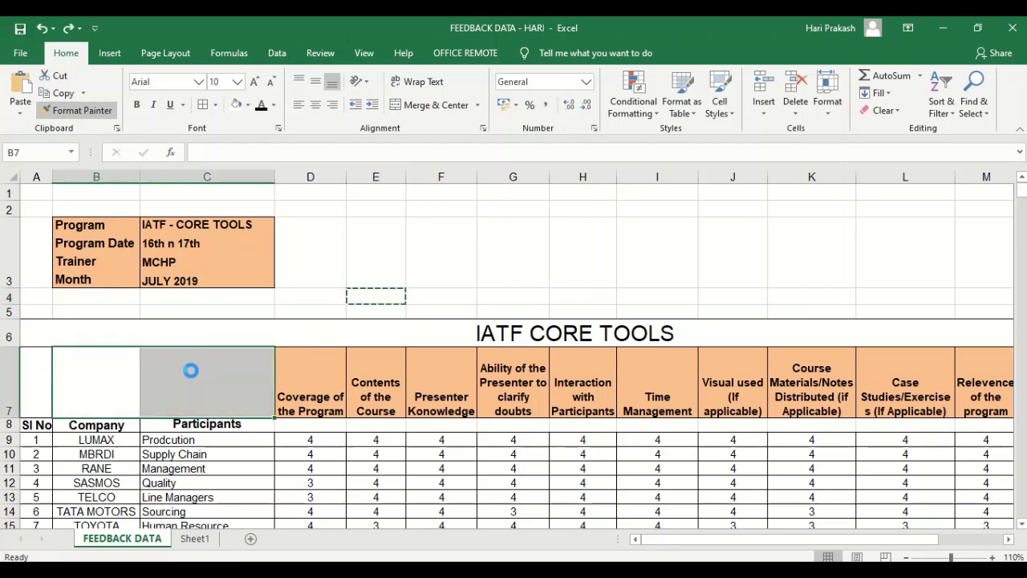
click(357, 269)
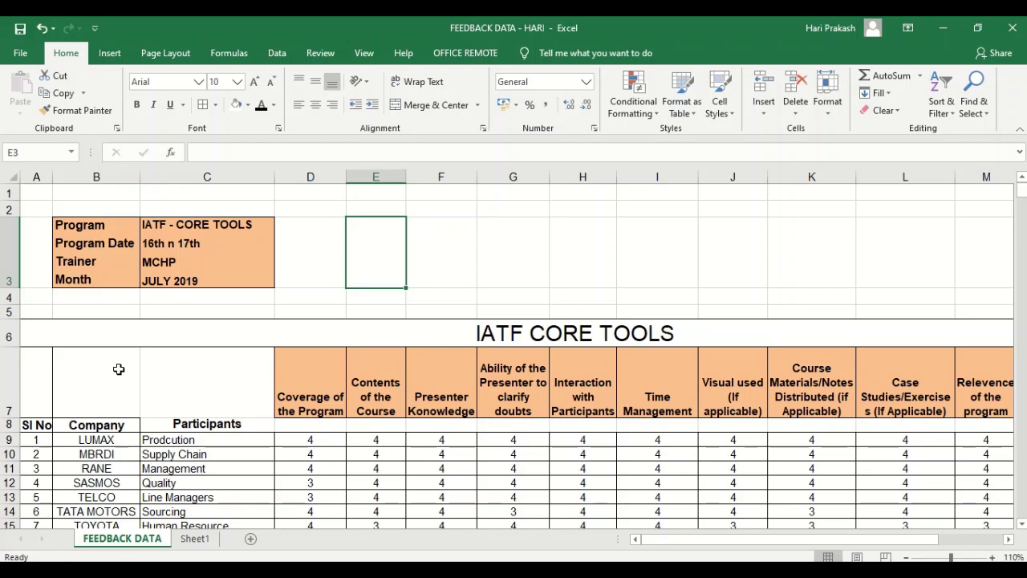
Step: Add borders around and between the blank header cells B7:C7
click(384, 296)
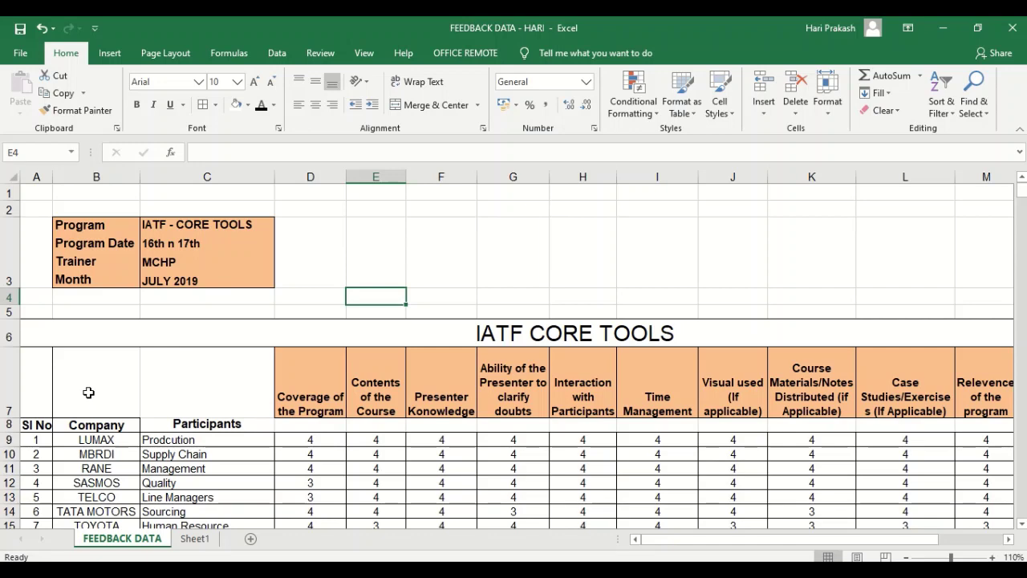
drag(89, 392, 187, 398)
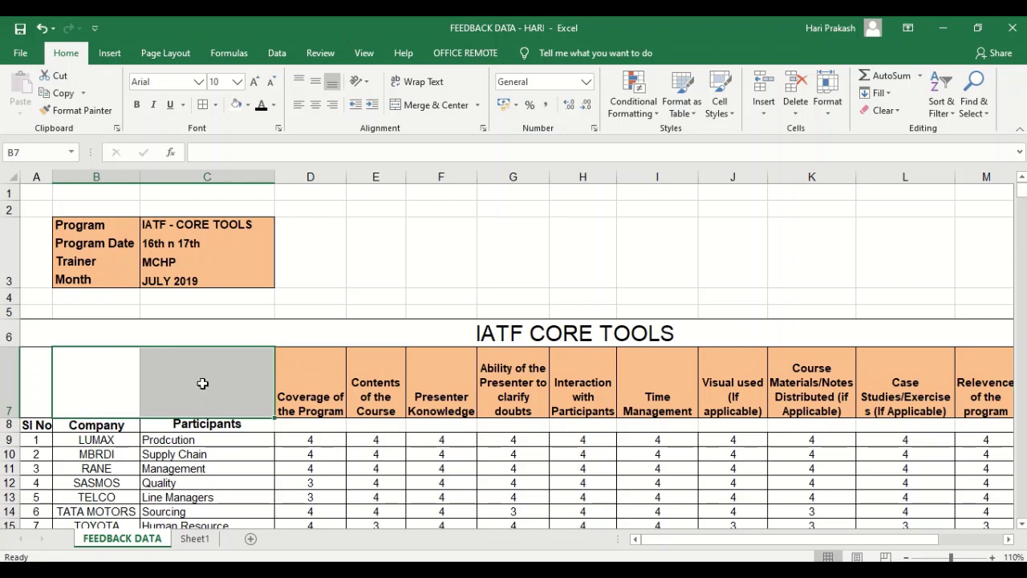
click(203, 110)
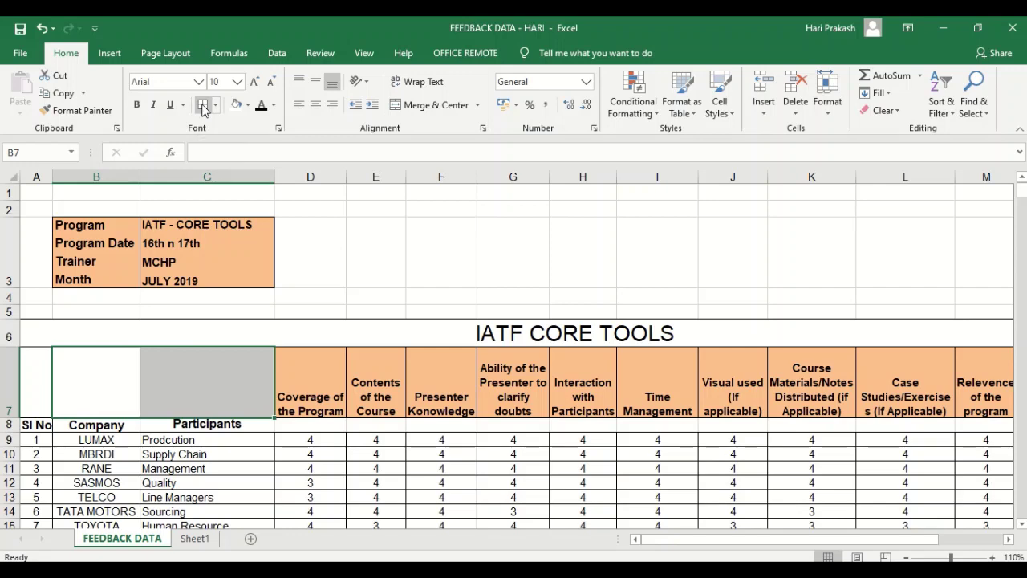
click(353, 228)
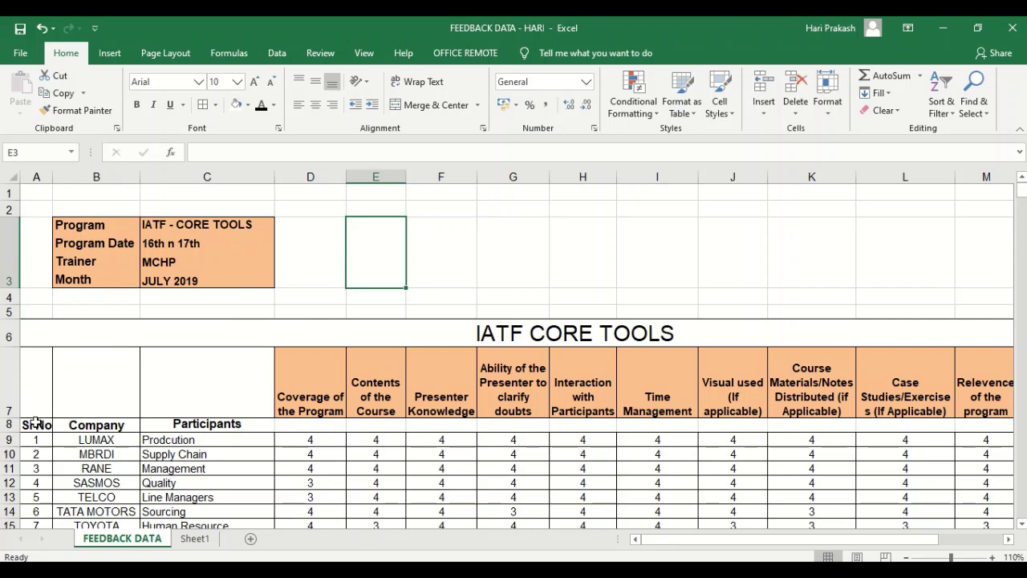
Step: Cut the Sl No, Company and Participants labels from A8:C8 and paste them into A7:C7
drag(34, 424, 195, 424)
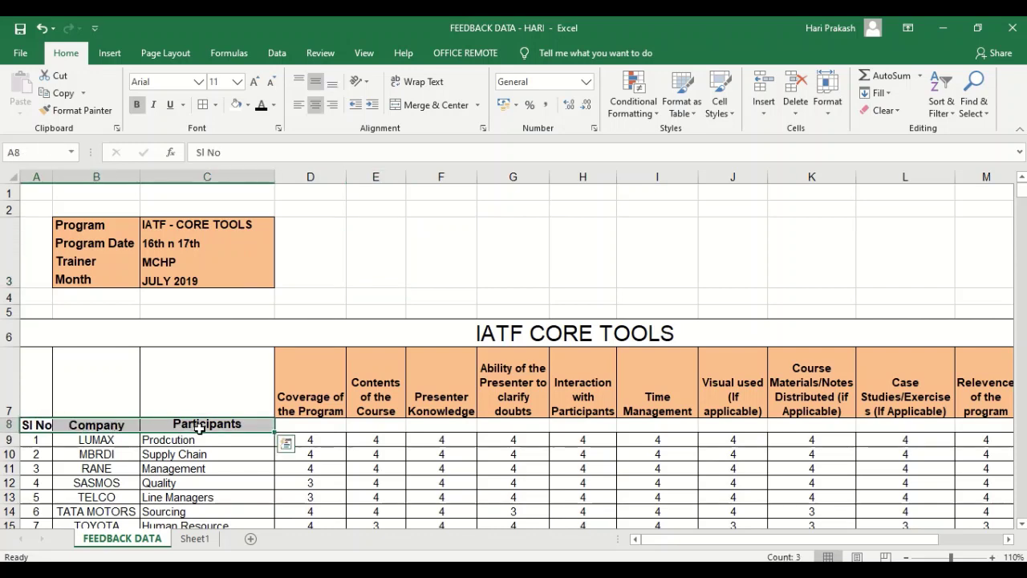
click(61, 76)
drag(33, 393, 152, 391)
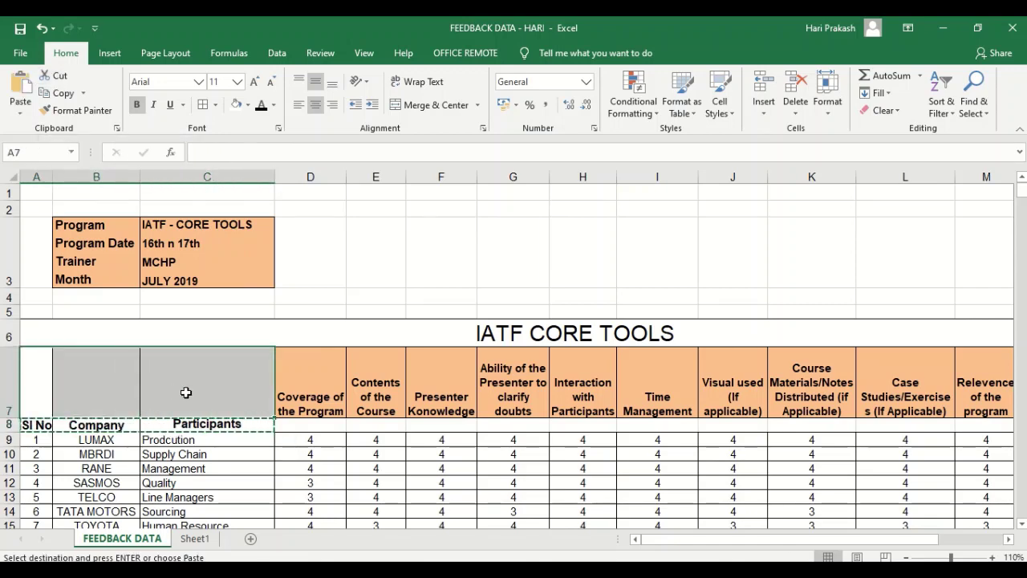
click(20, 86)
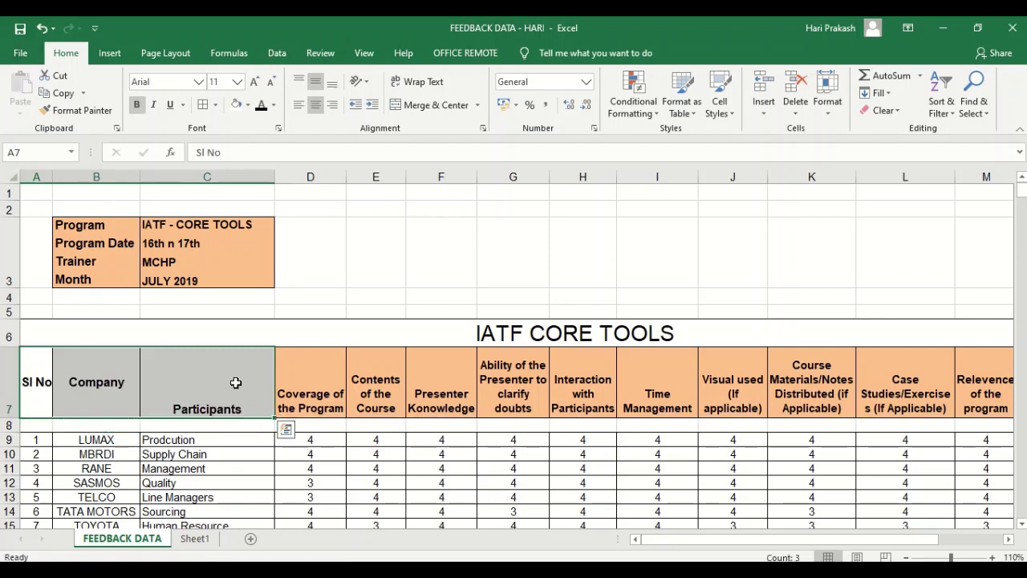
click(383, 269)
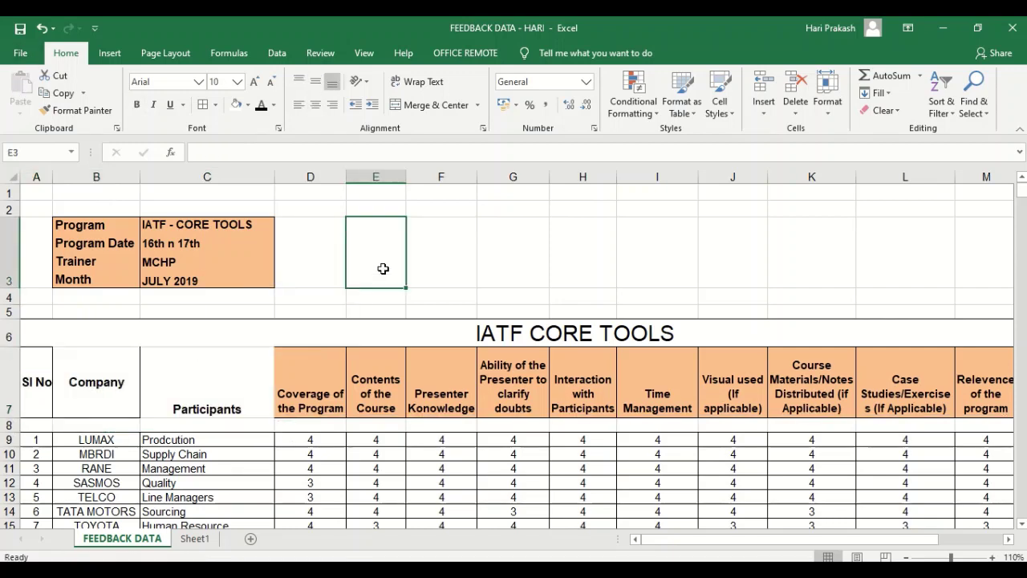
Step: Undo the move of the Sl No, Company and Participants labels
click(35, 427)
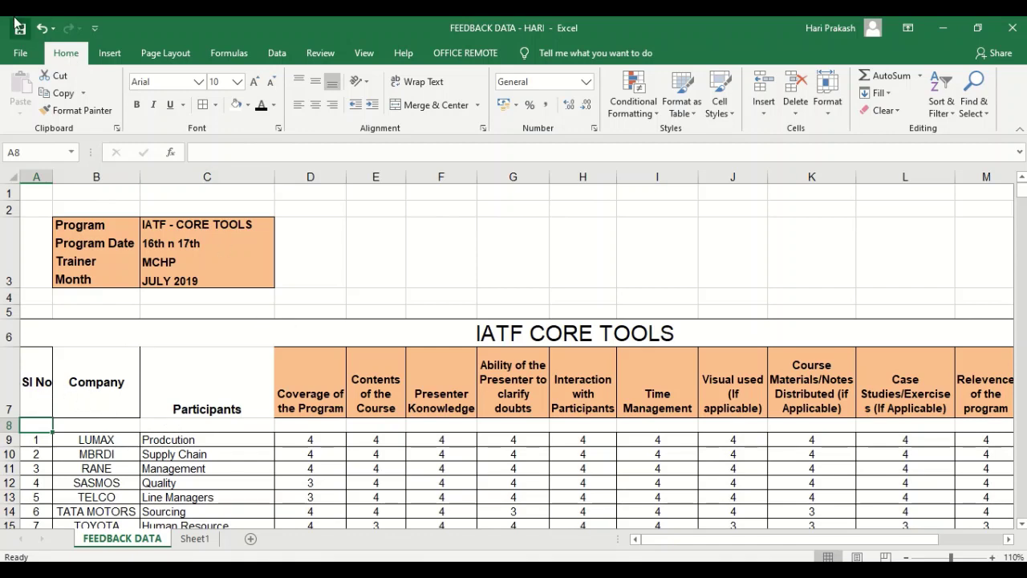
click(40, 31)
click(40, 31)
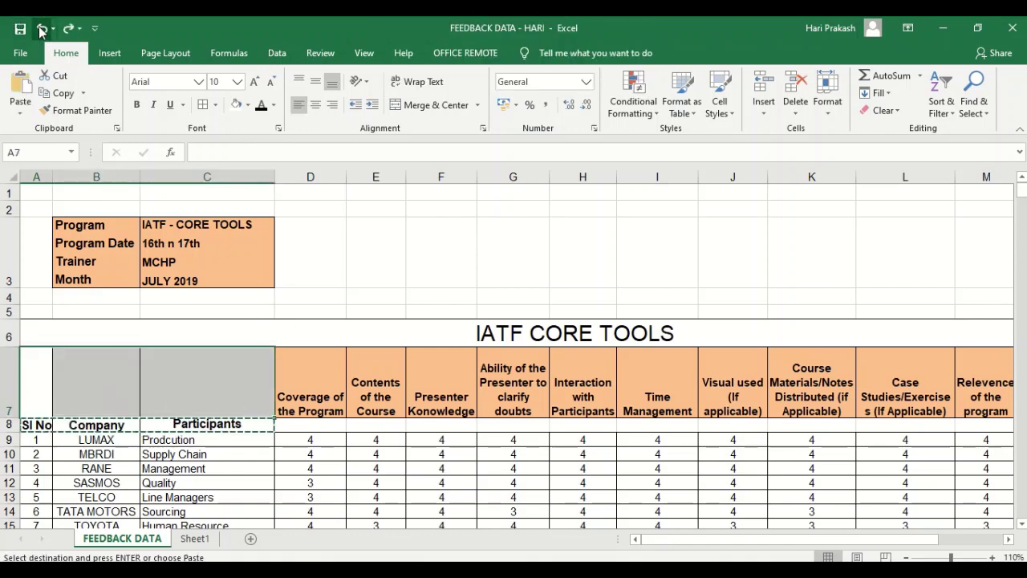
Step: Copy the Sl No, Company and Participants labels in A8:C8 and paste them into A7:C7
drag(35, 425, 178, 421)
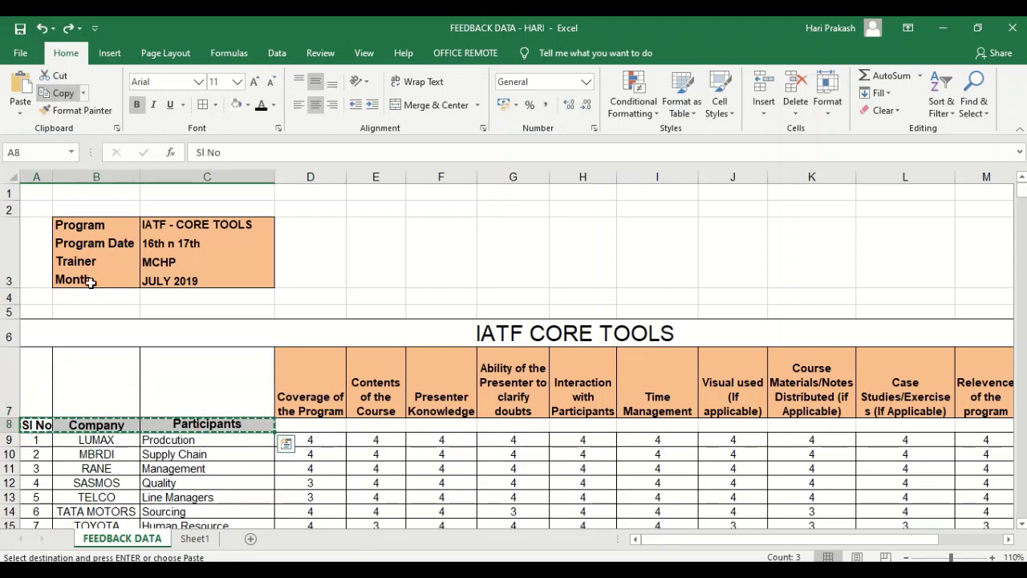
drag(35, 377, 195, 383)
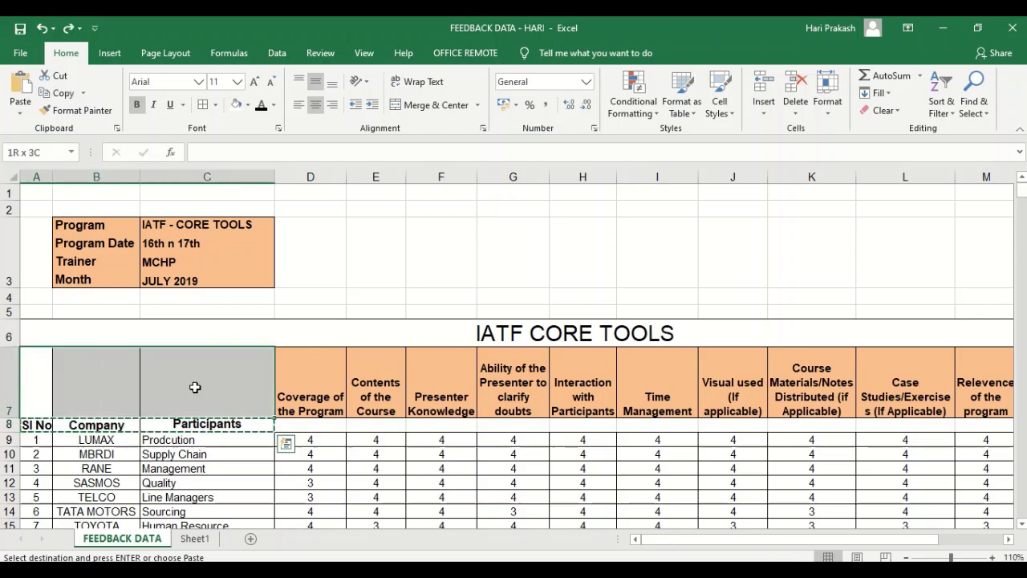
click(20, 85)
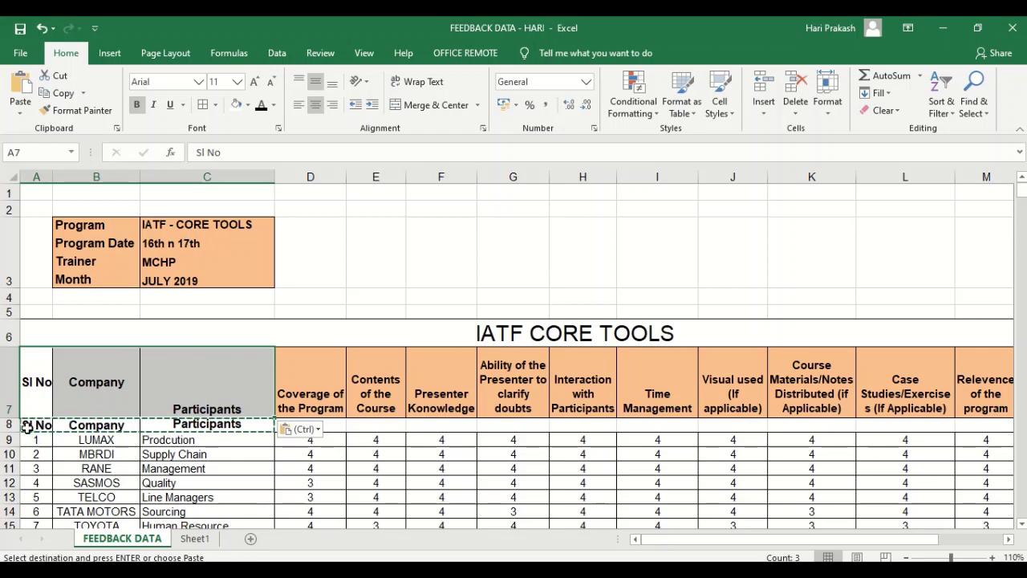
click(371, 286)
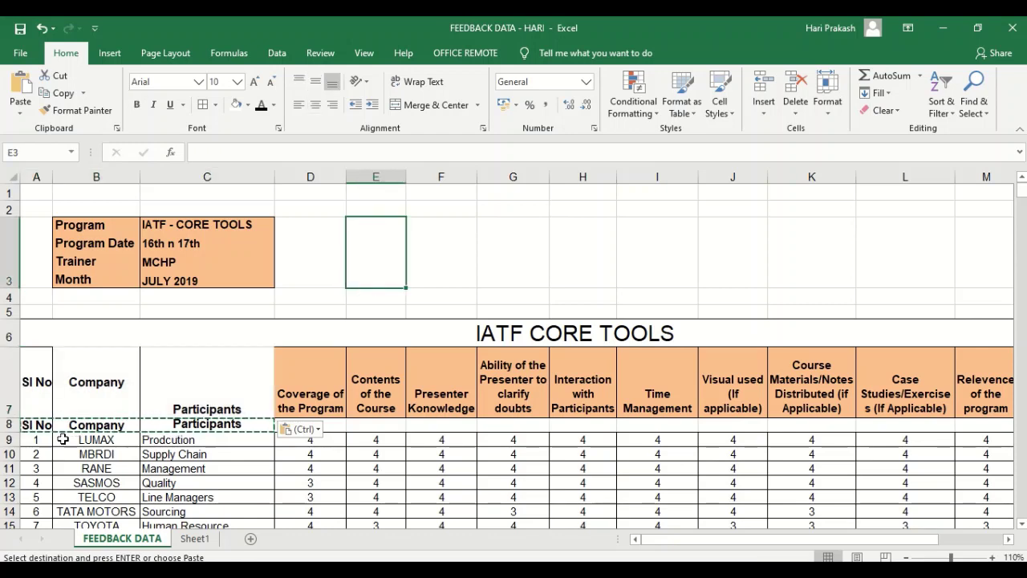
click(312, 305)
key(Escape)
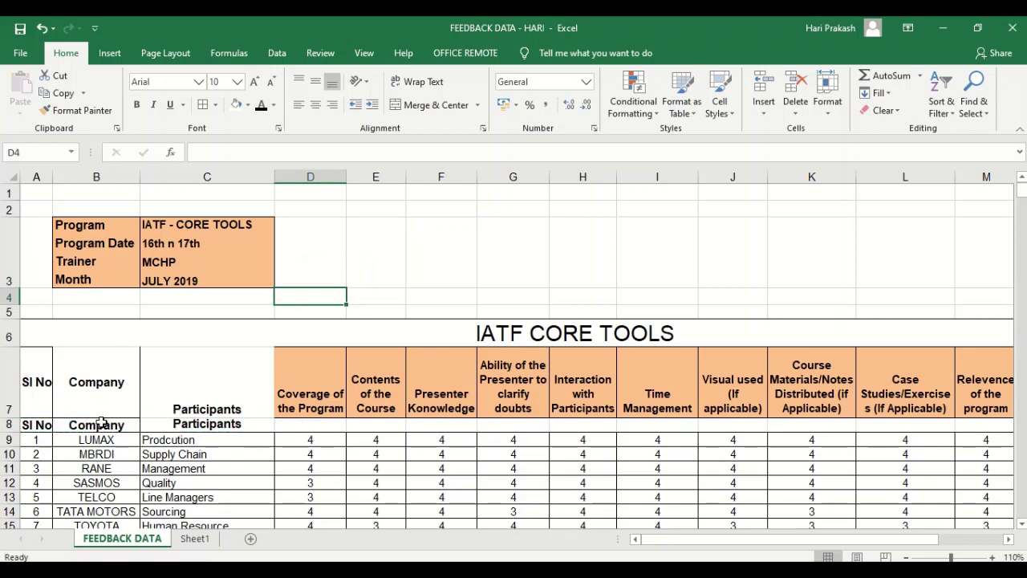
Step: Apply borders to the Participants and Company header cells, C7 and B7
click(189, 380)
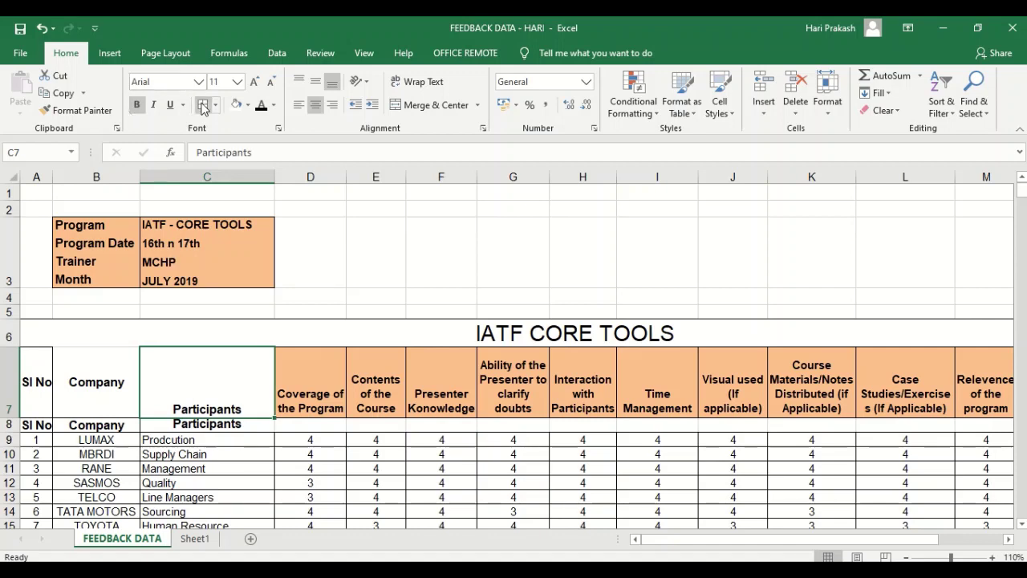
click(243, 426)
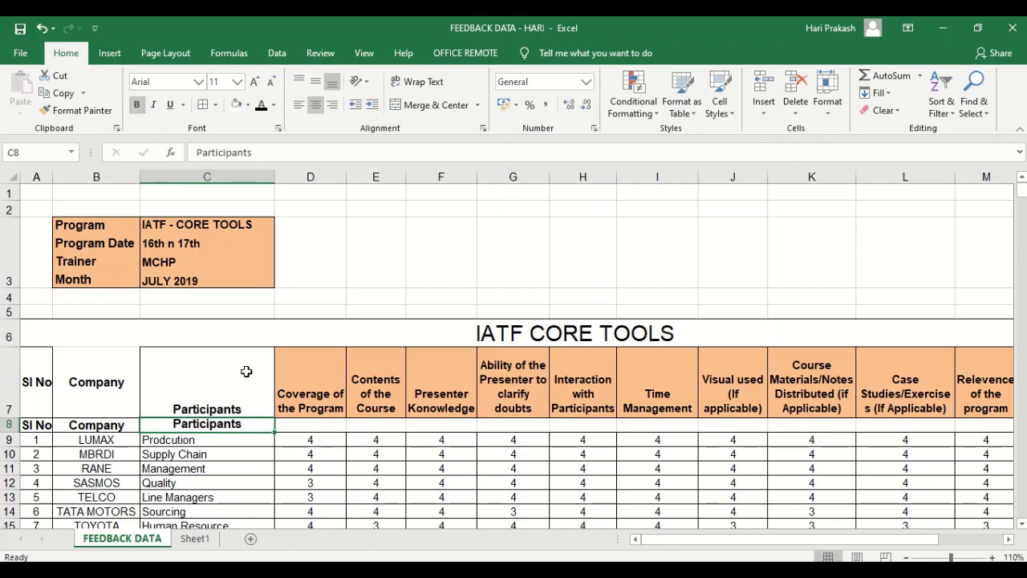
click(391, 226)
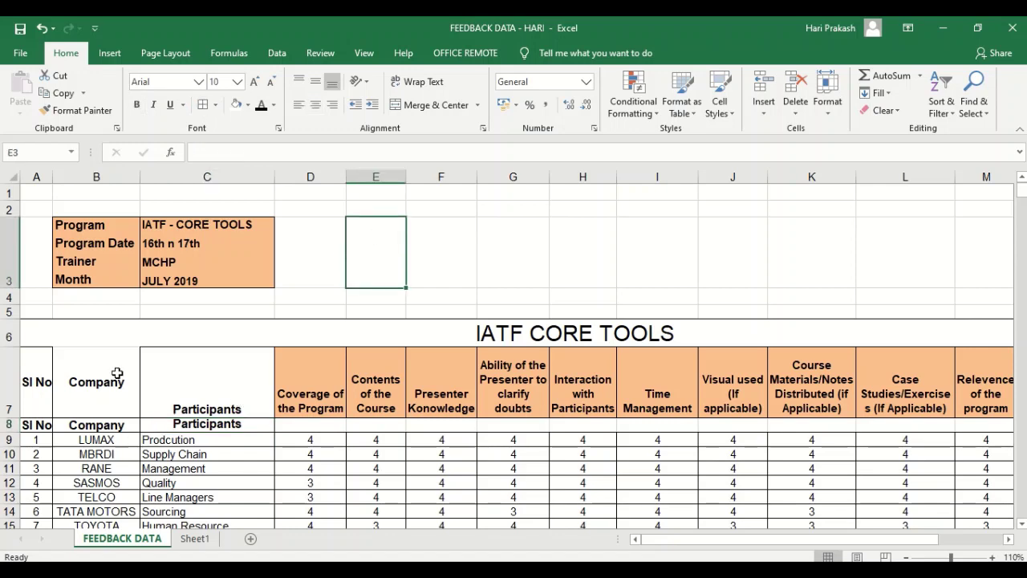
click(75, 382)
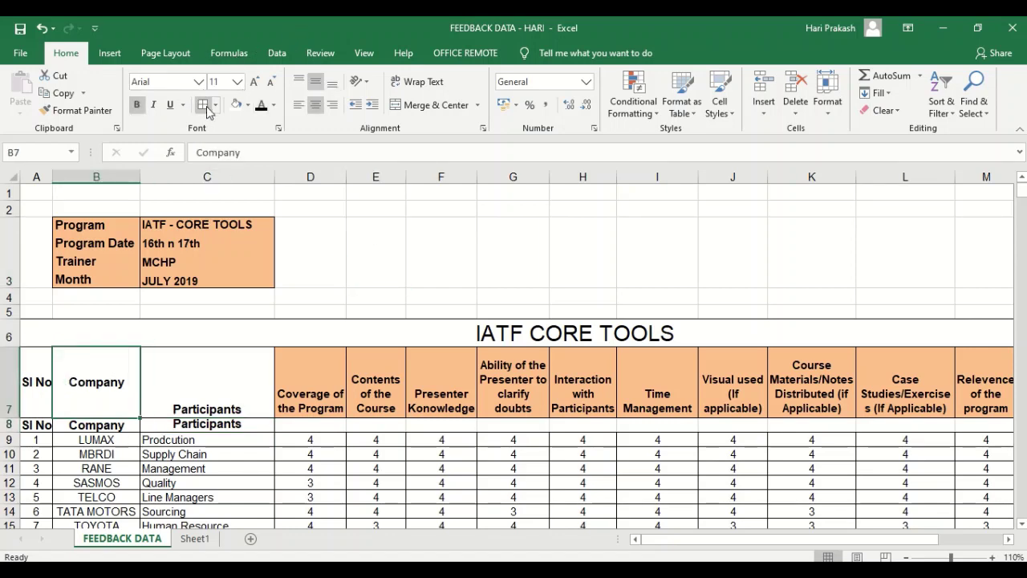
click(305, 236)
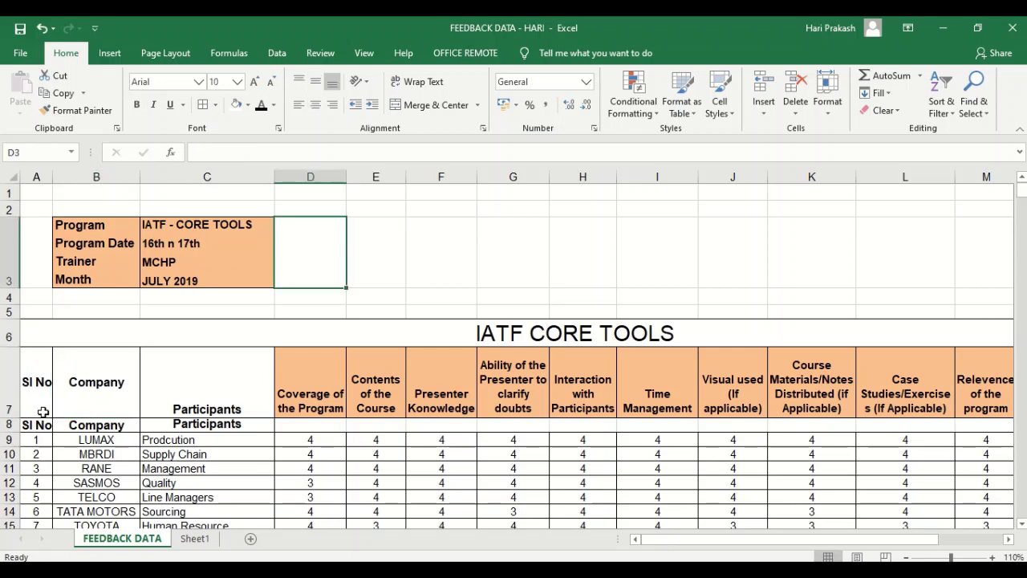
Step: Clear the duplicate Sl No, Company and Participants labels from A8:C8
drag(28, 424, 191, 423)
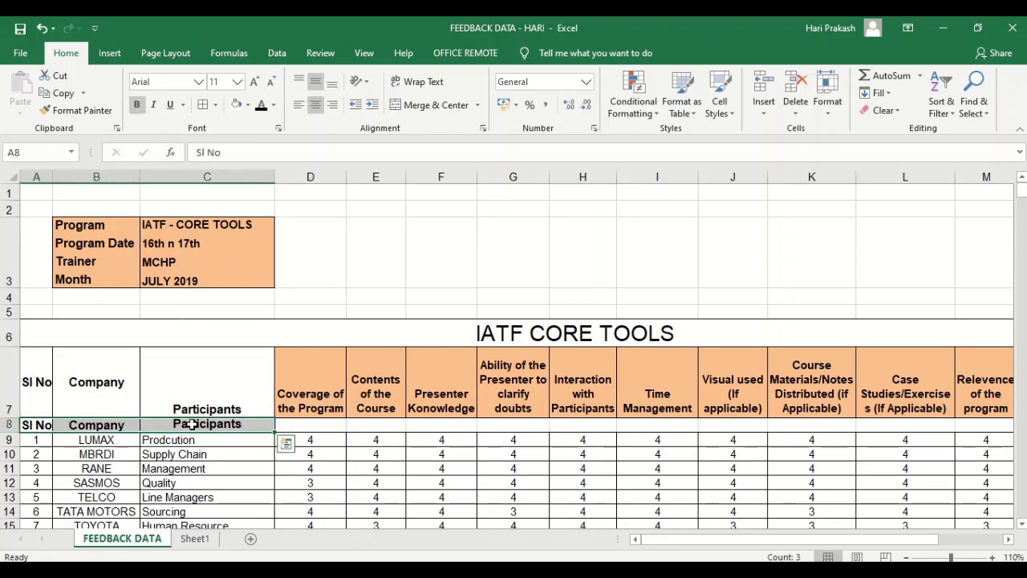
key(Delete)
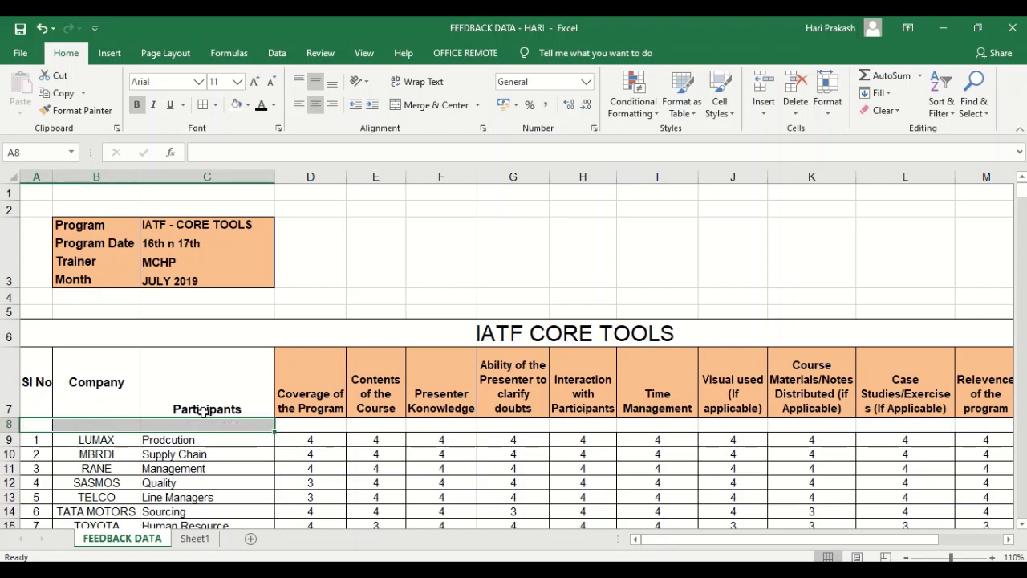